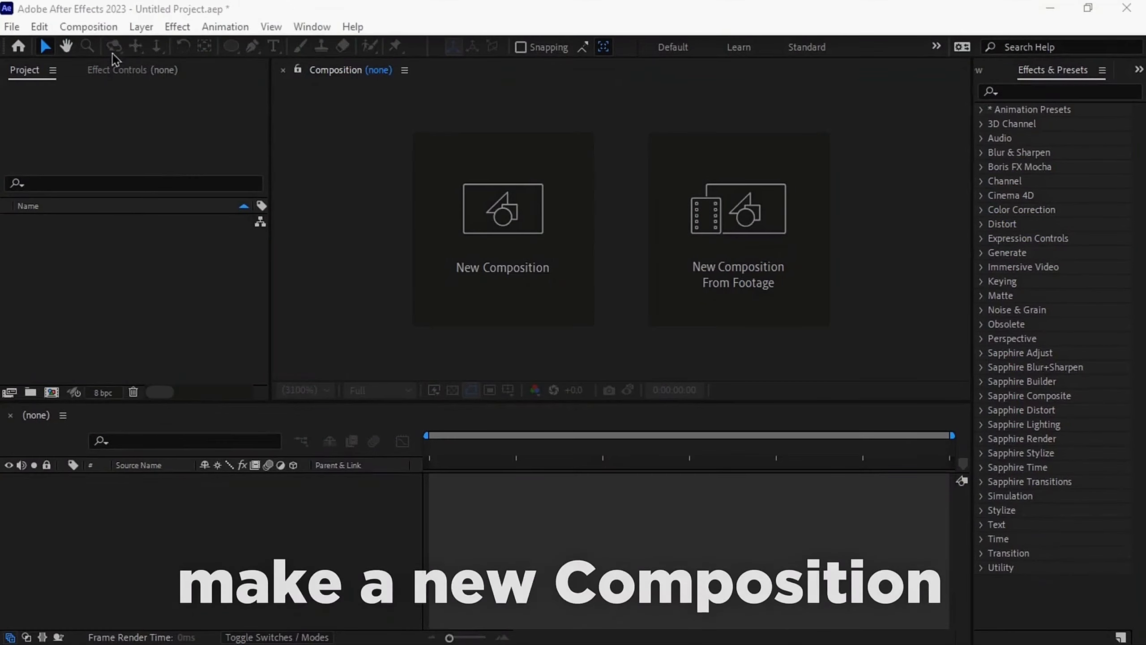
Create a new 1920 × 1080, 30 fps, 10-second composition named Main
left_click(89, 27)
left_click(117, 47)
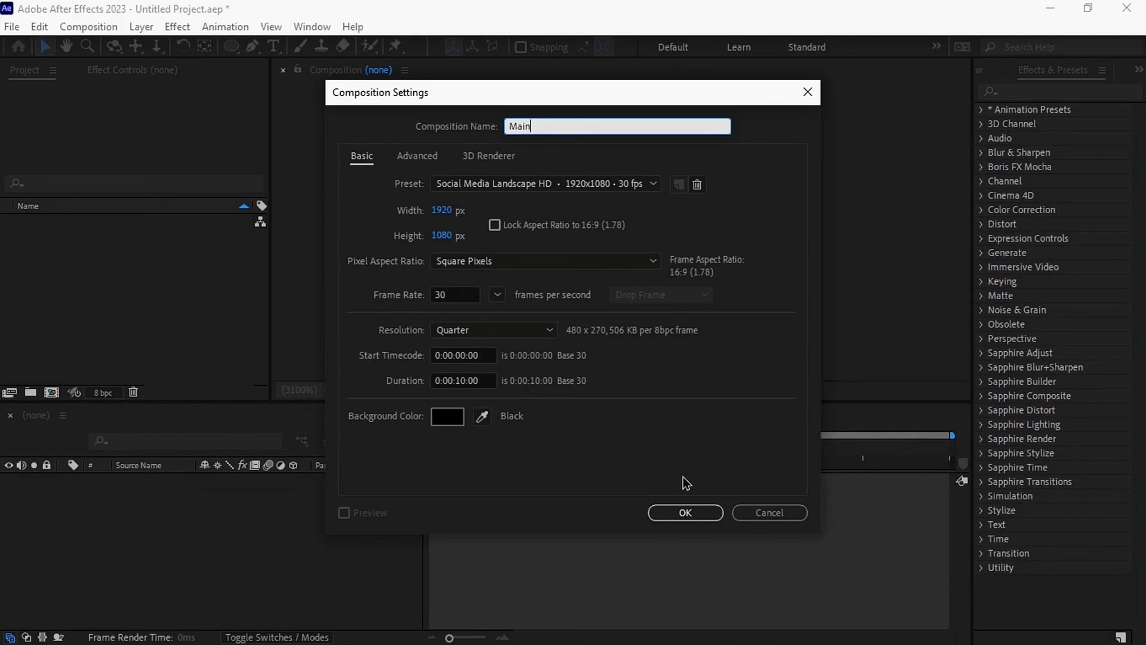
left_click(685, 513)
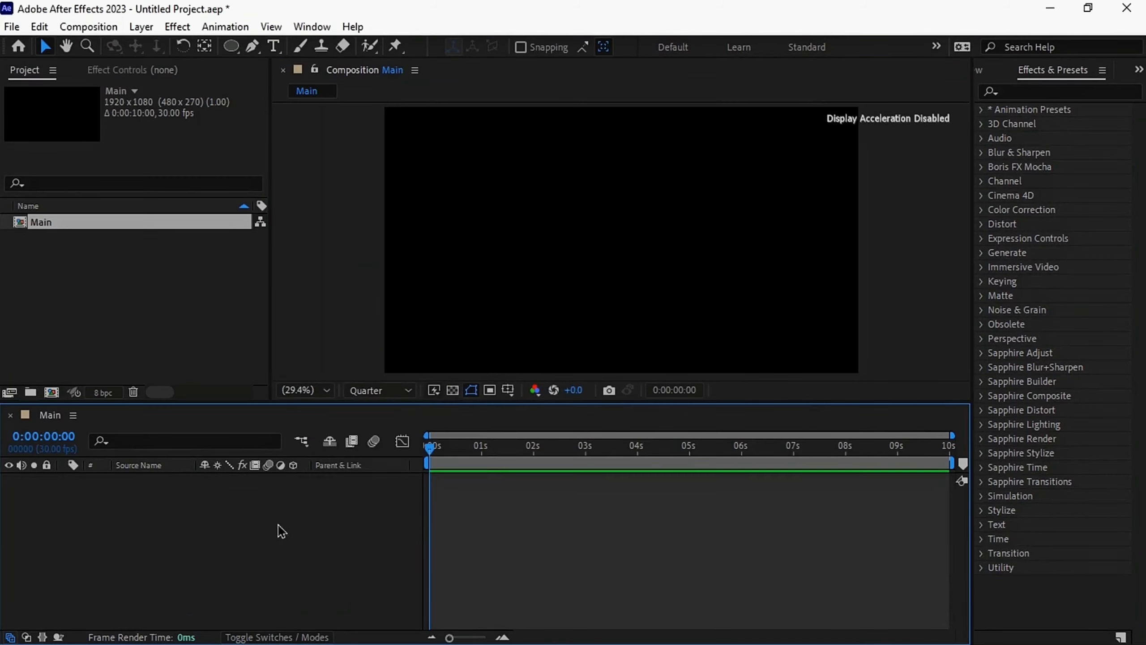
Add a dark blue 1920 × 1080 px solid layer to the Main composition as the background
right_click(277, 529)
mouse_move(428, 332)
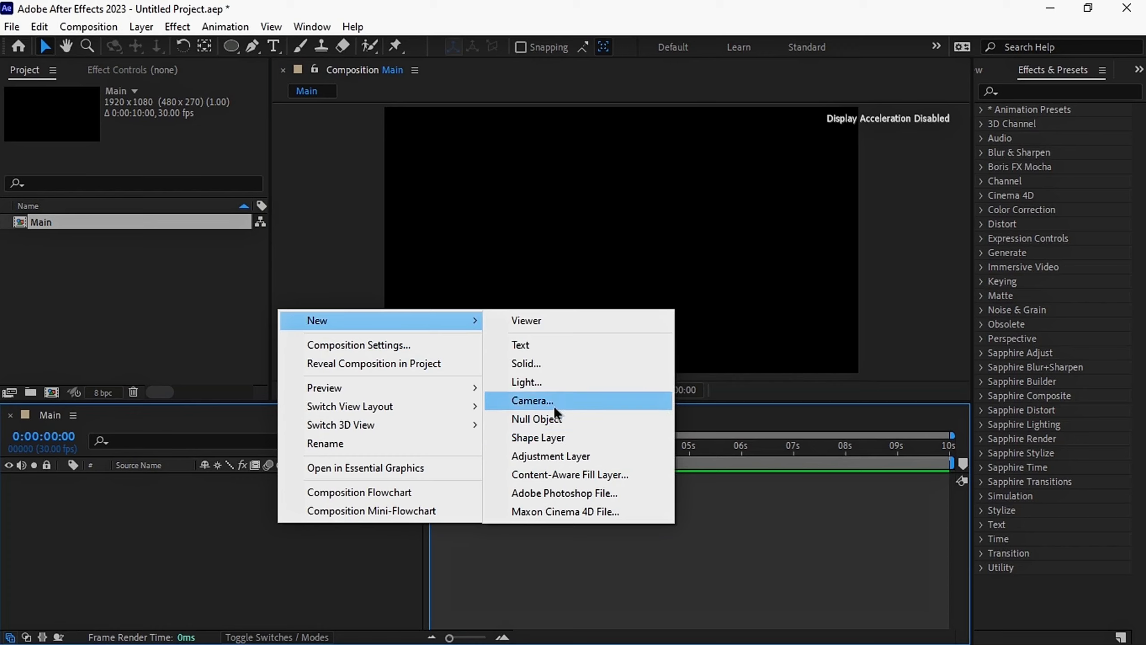
left_click(558, 368)
left_click_drag(552, 174, 538, 175)
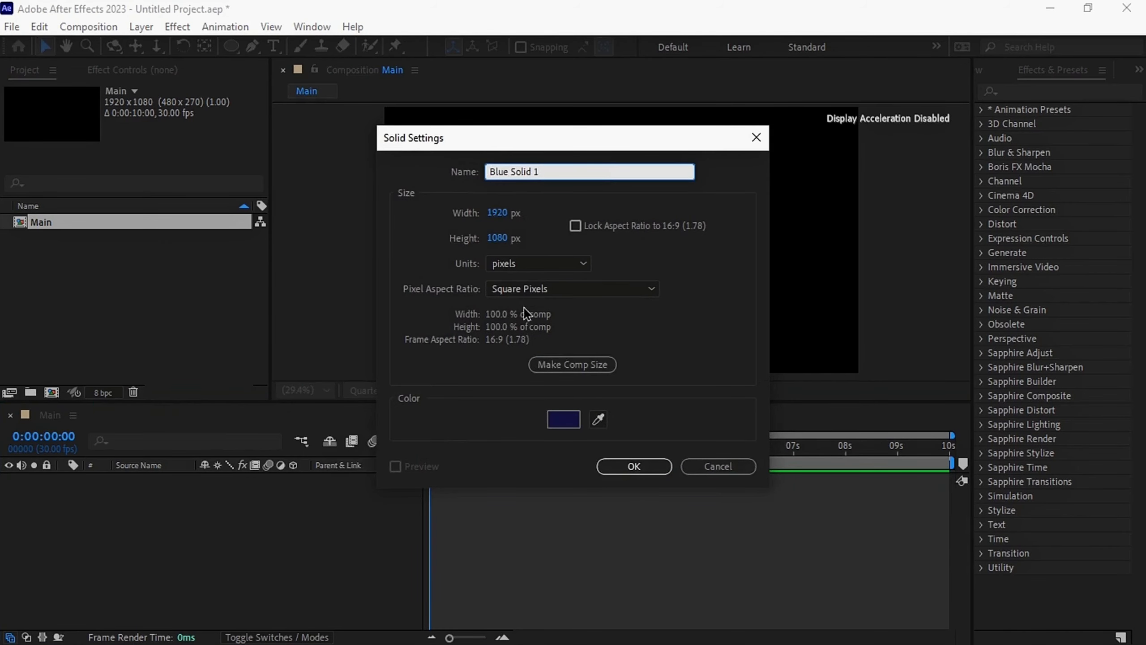
left_click(648, 468)
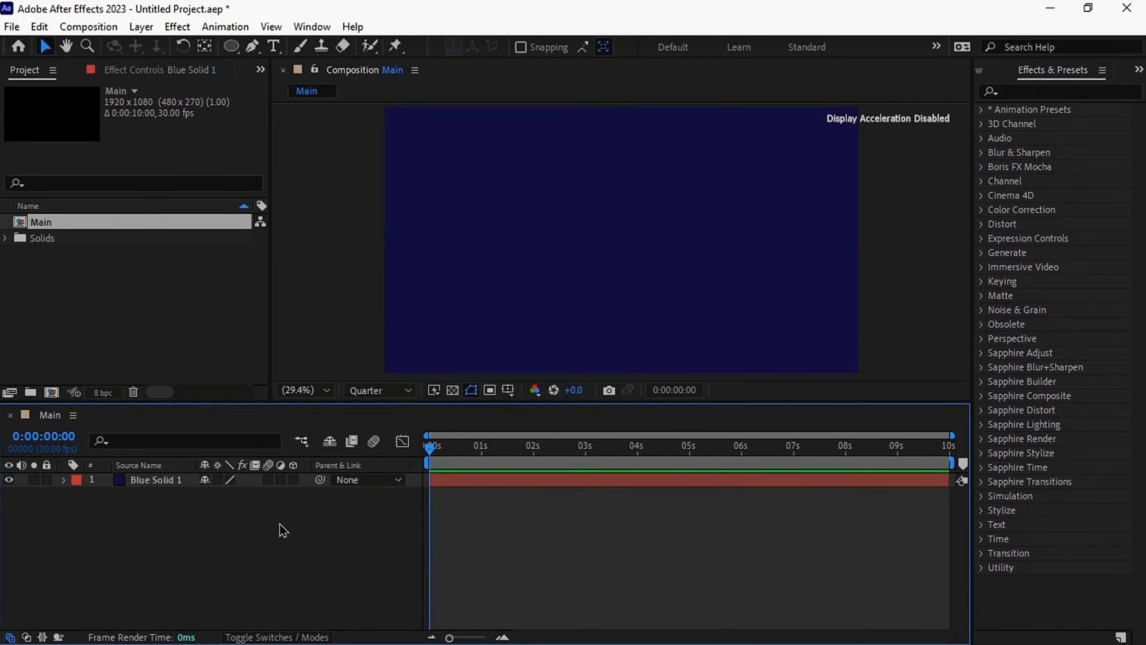
Draw an ellipse about 358 px tall left of the composition's centre and change its fill colour to white
left_click(231, 45)
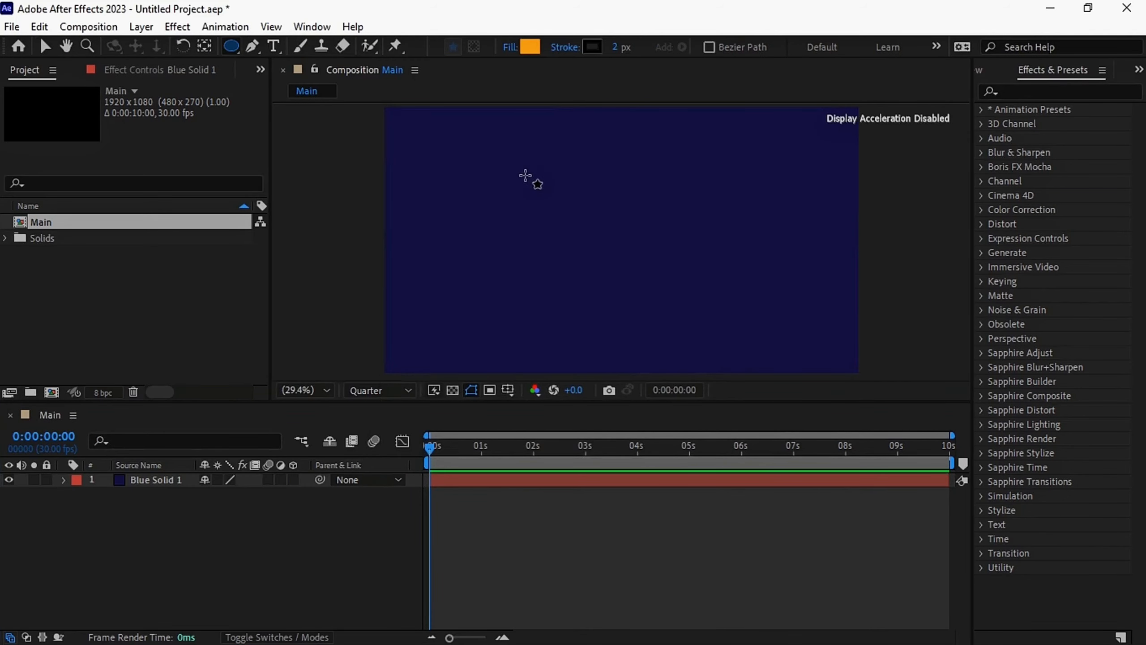
left_click_drag(507, 176, 605, 261)
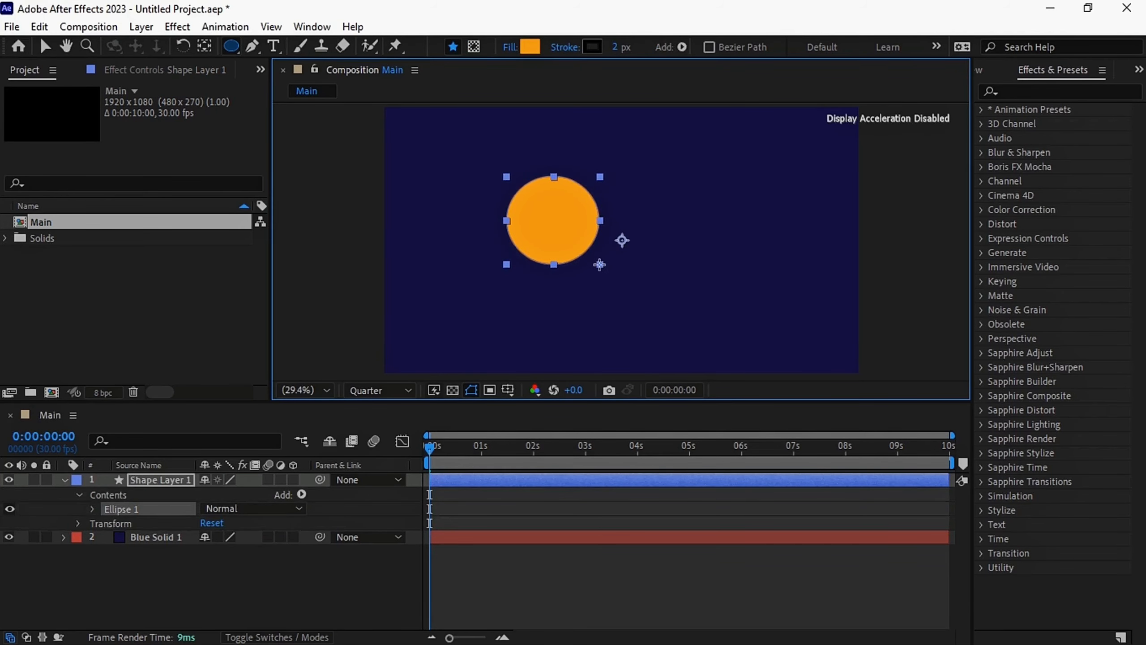
left_click(530, 47)
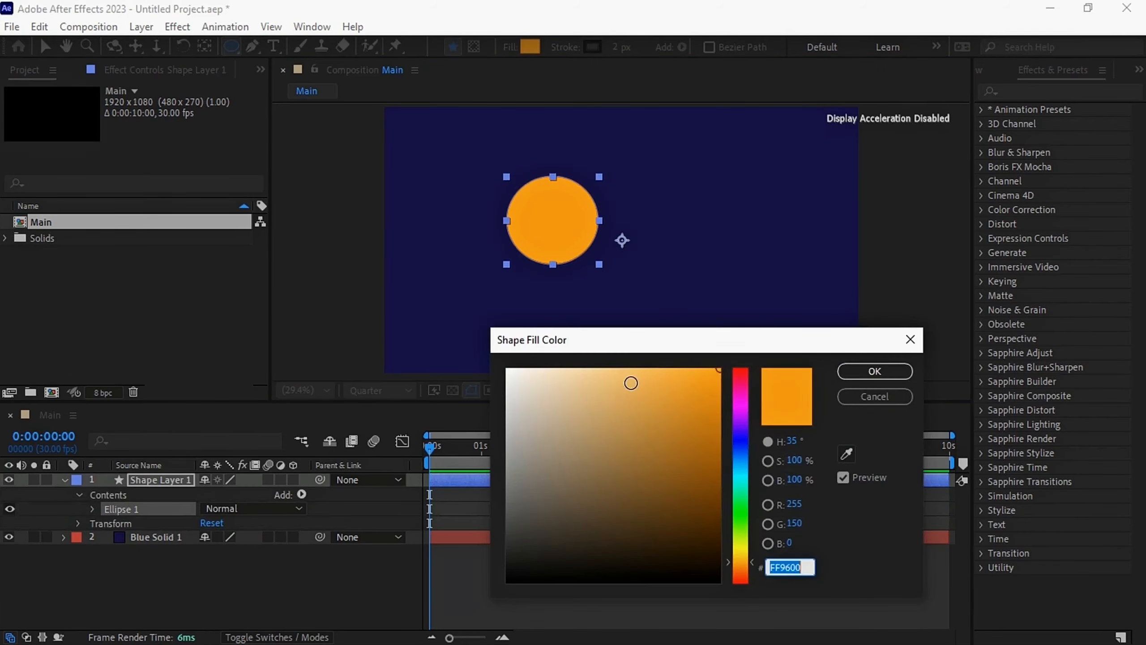
left_click_drag(632, 384, 531, 355)
left_click(874, 371)
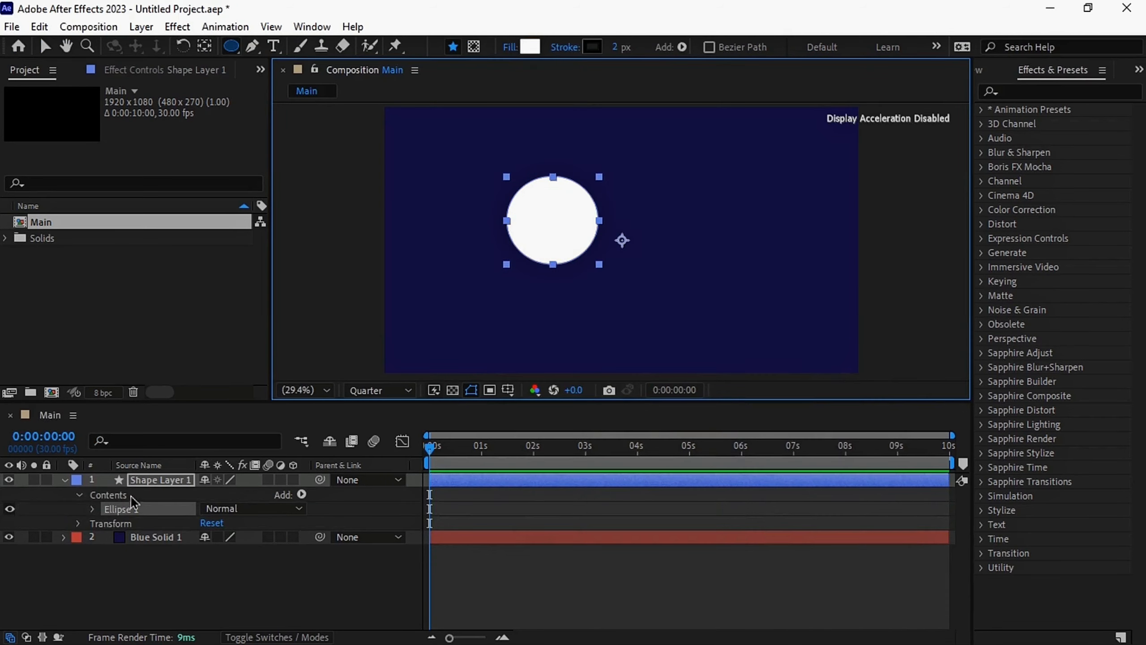
Set the ellipse path size to 400 × 400 and collapse the shape layer's properties
left_click(92, 510)
left_click(107, 523)
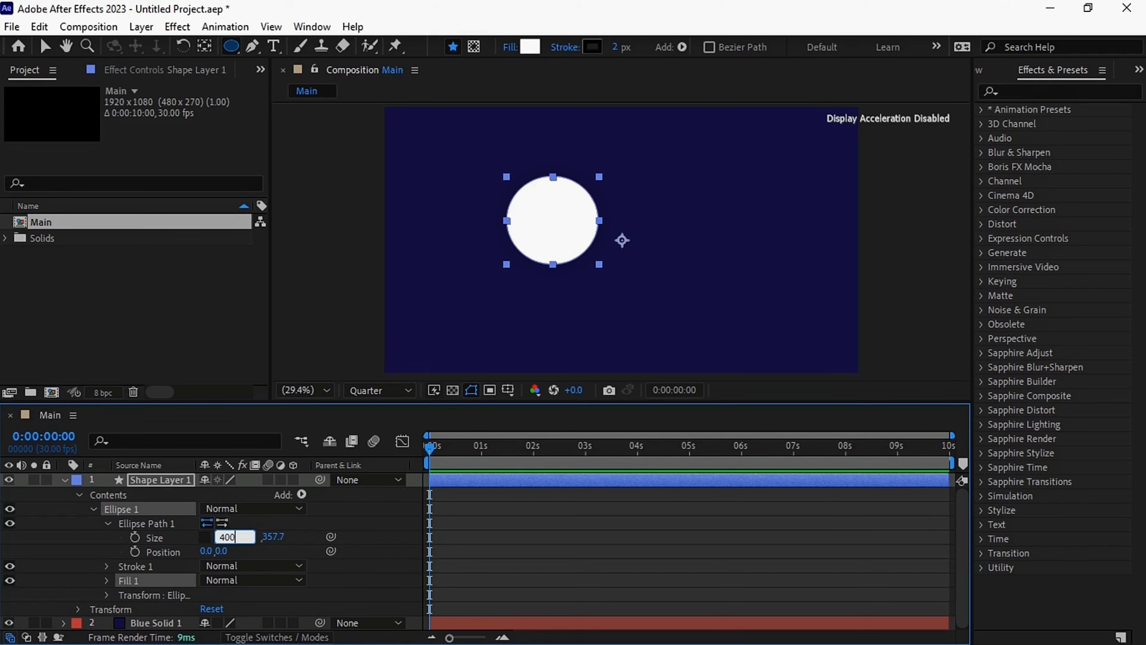
left_click(277, 543)
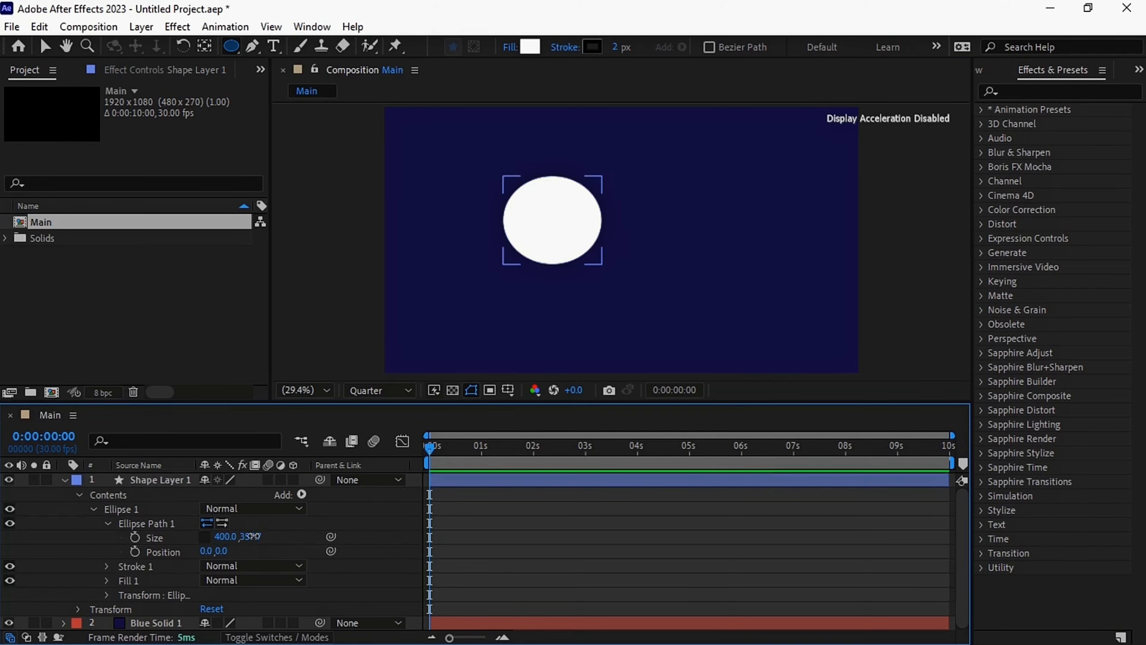
type("400")
key("Return")
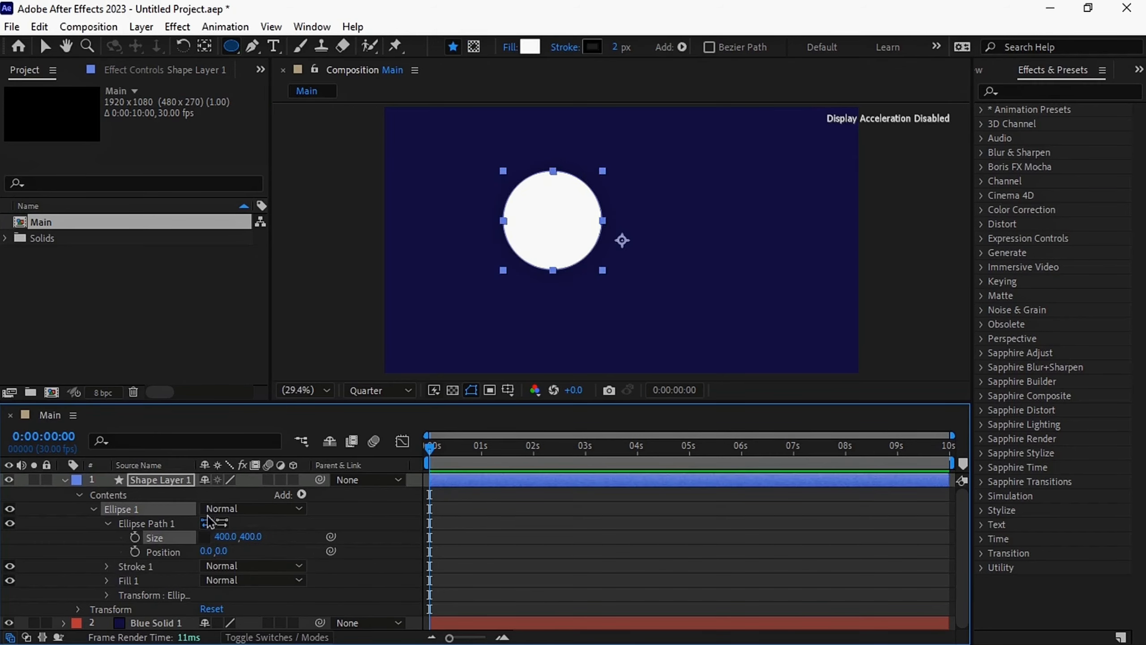
left_click(64, 480)
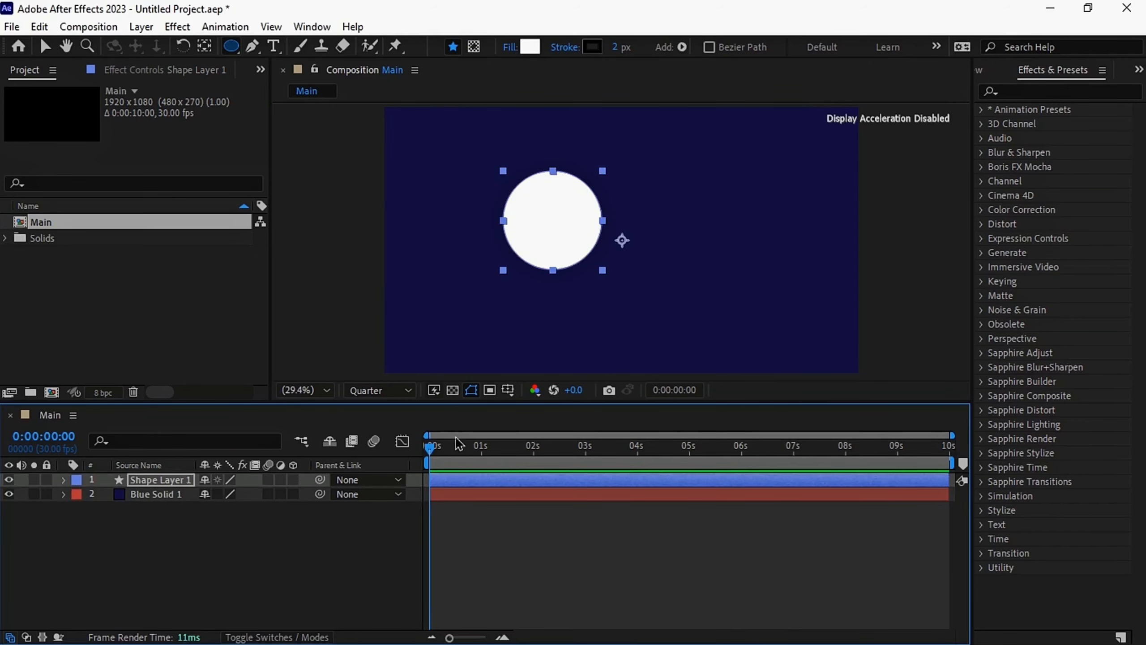
left_click_drag(558, 224, 624, 224)
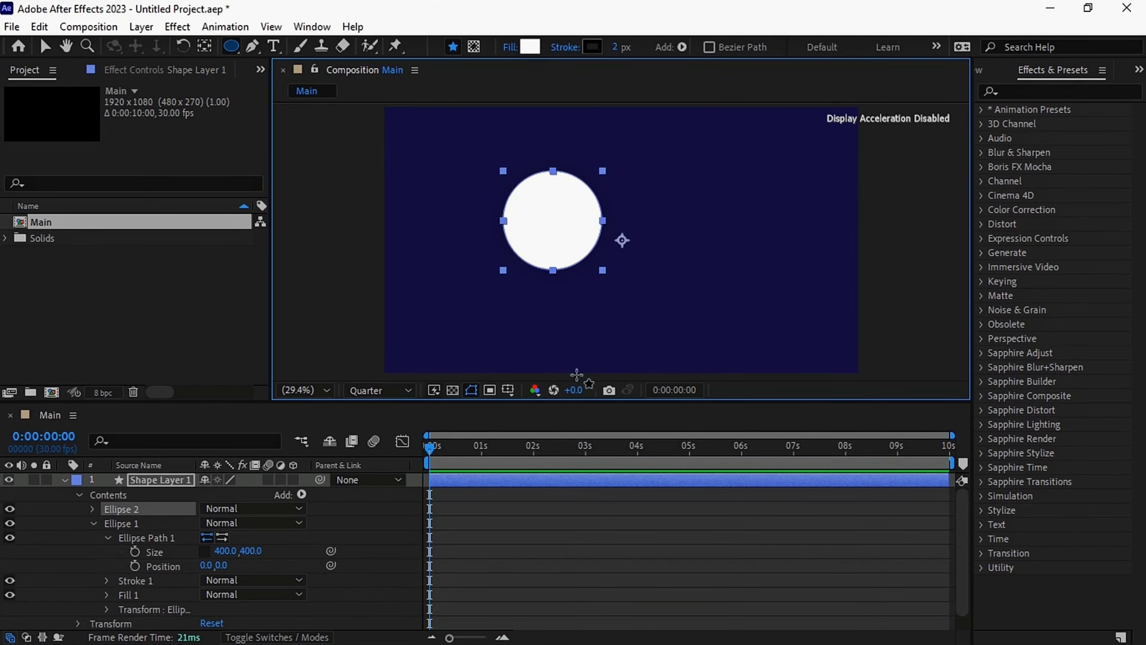
left_click(64, 480)
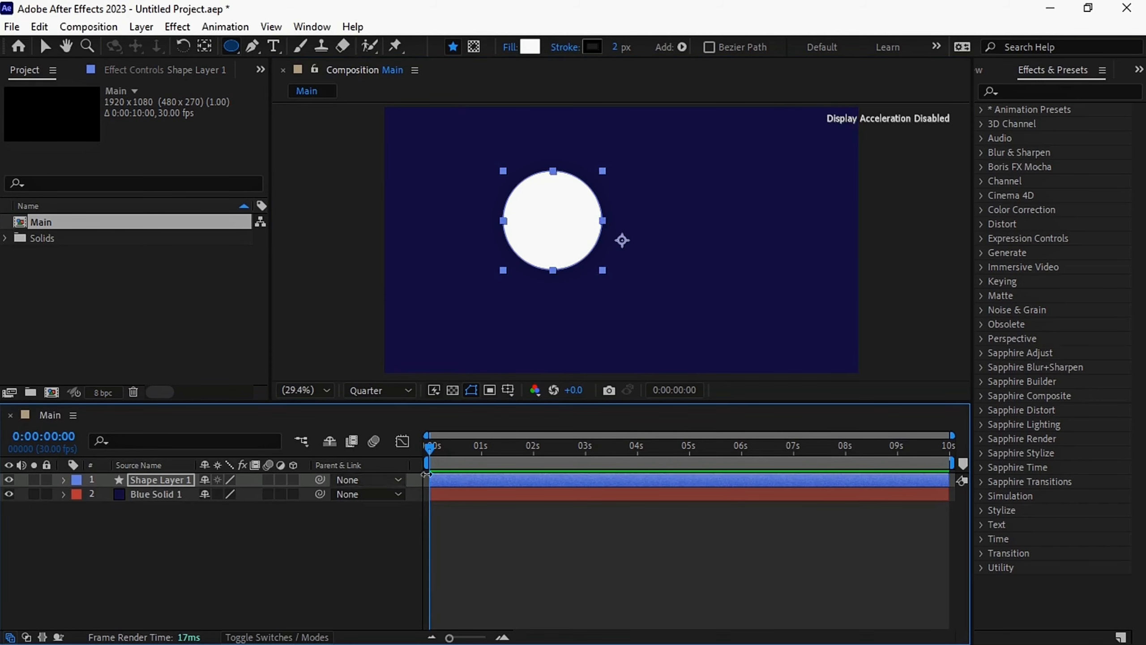
Duplicate the circle layer twice and spread the three circles across the composition from upper left to lower right
key("v")
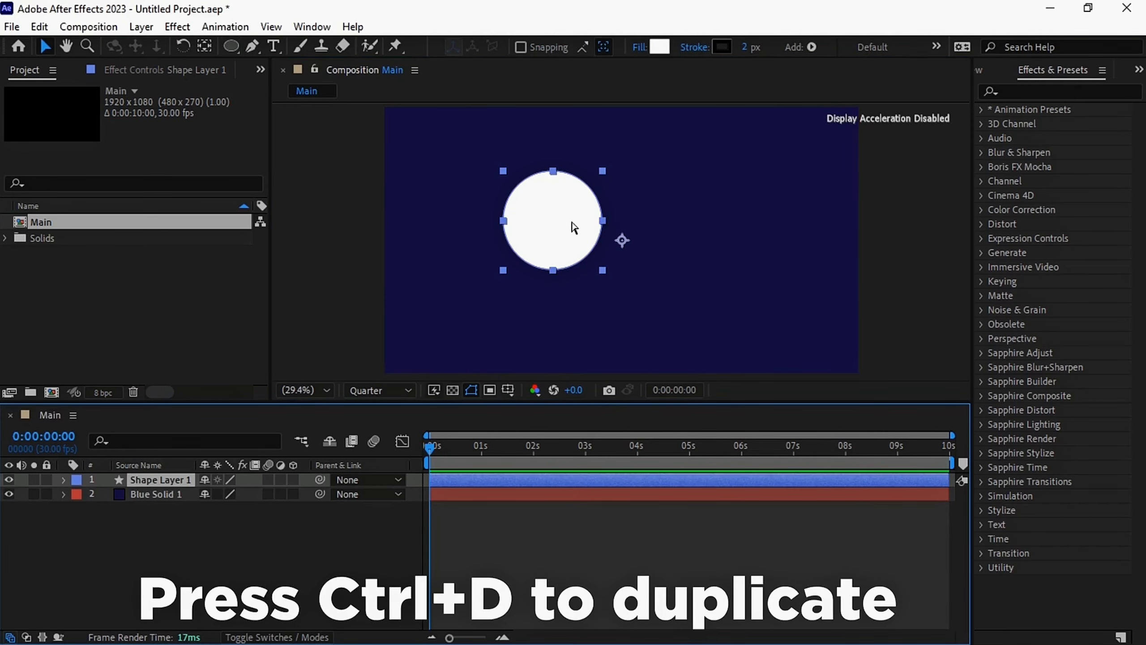
key("ctrl+d")
left_click_drag(571, 227, 474, 196)
key("ctrl+d")
Scale the upper-left circle, Shape Layer 1, to 90%
left_click(558, 224)
key("s")
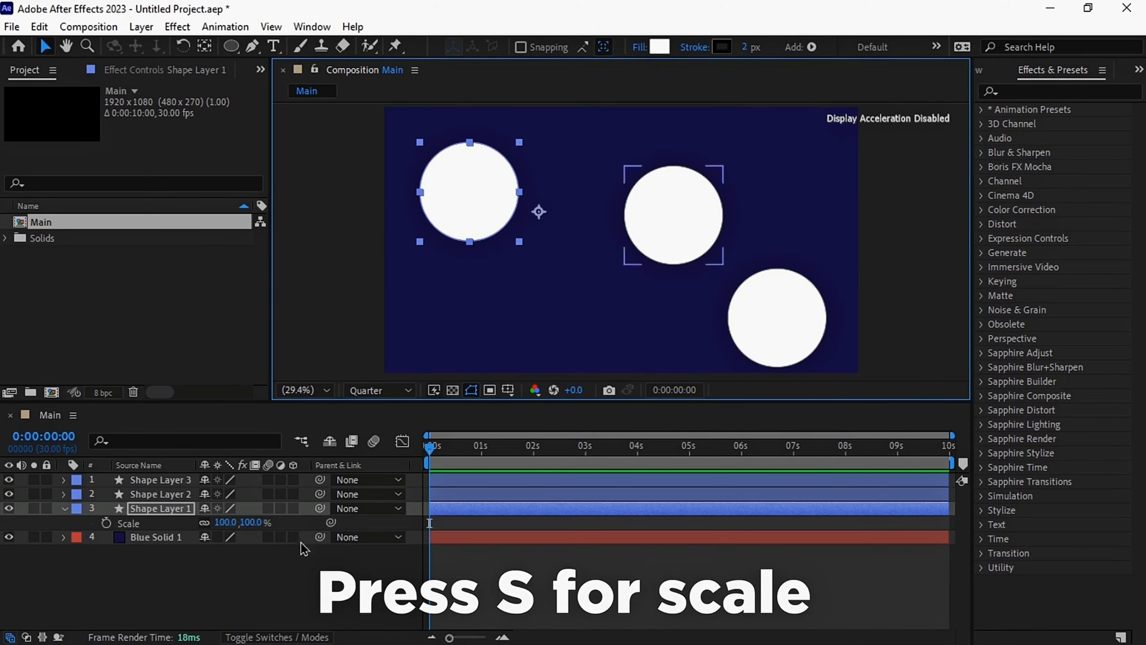
left_click_drag(228, 520, 217, 520)
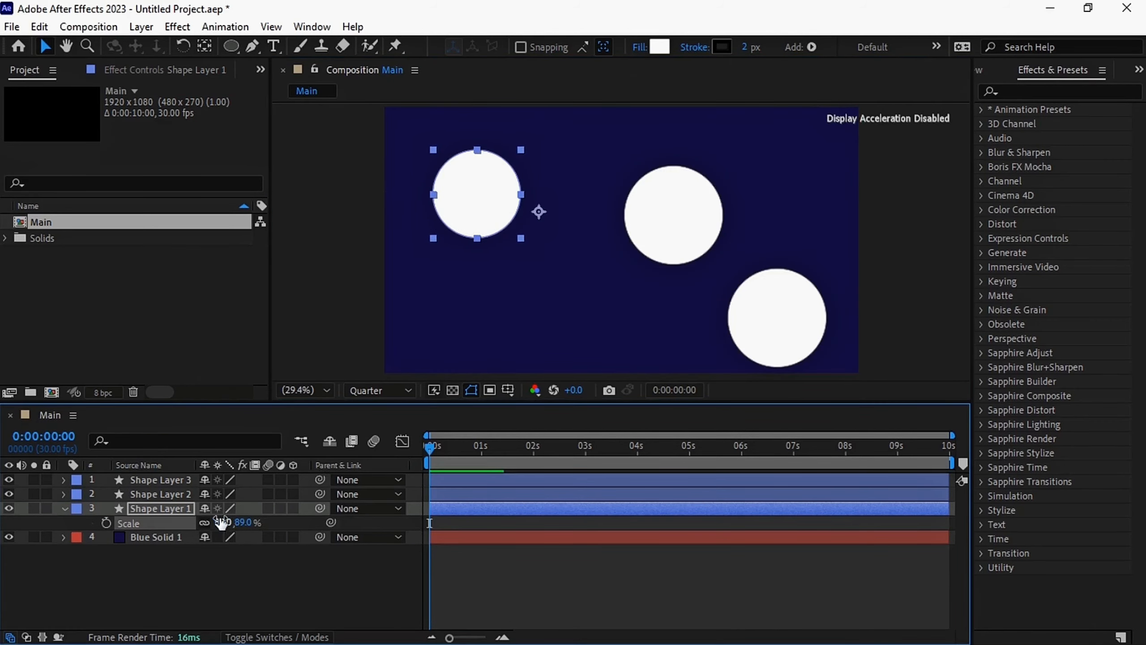
key("Return")
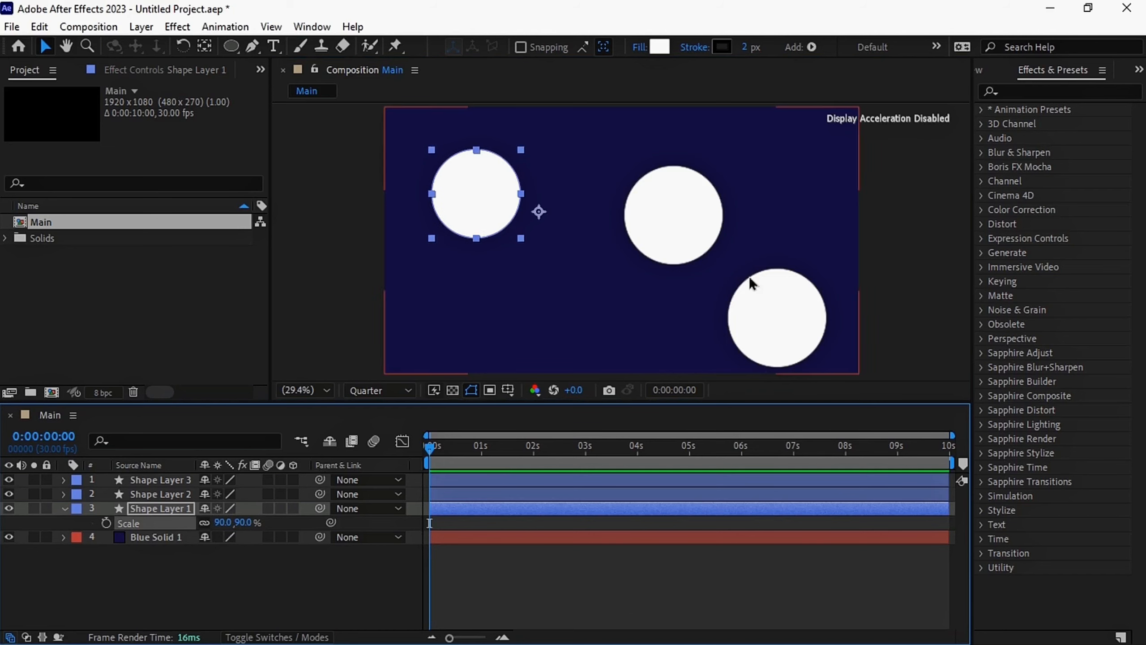
Scale the middle circle, Shape Layer 2, to 80%
left_click(691, 225)
key("s")
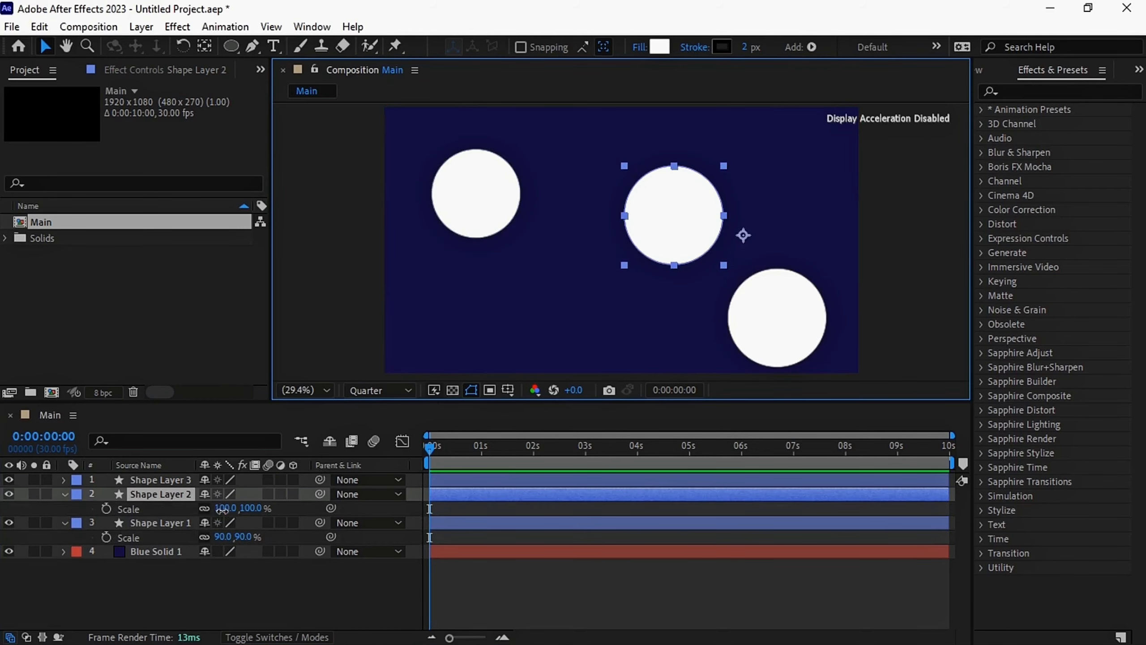
left_click(222, 509)
key("Return")
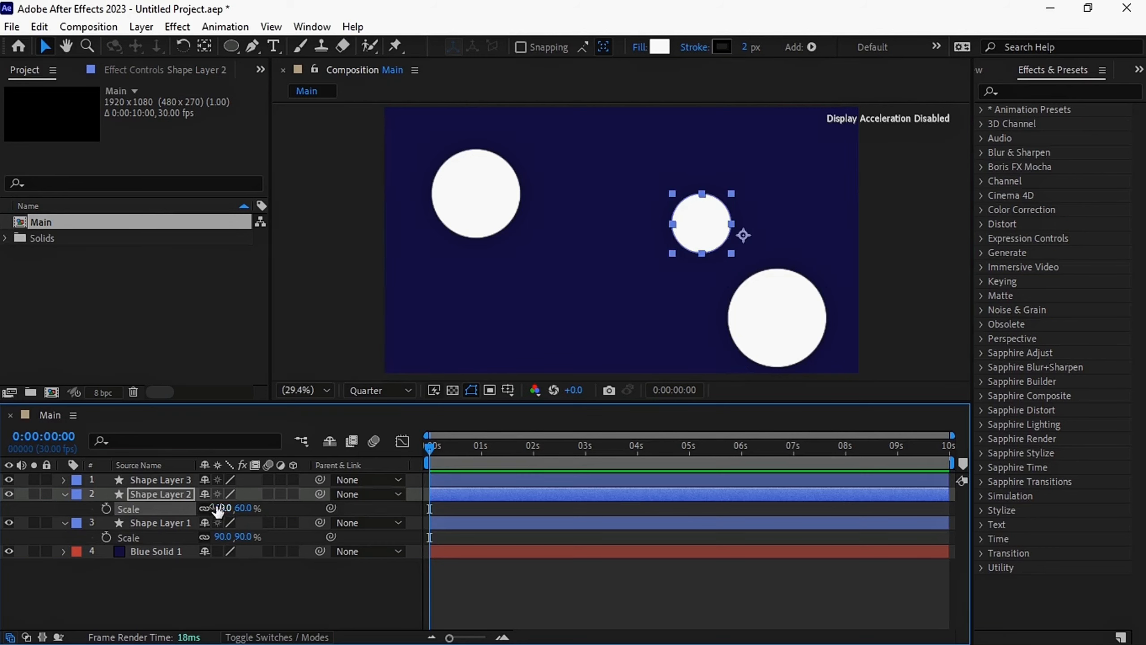
type("80")
key("Return")
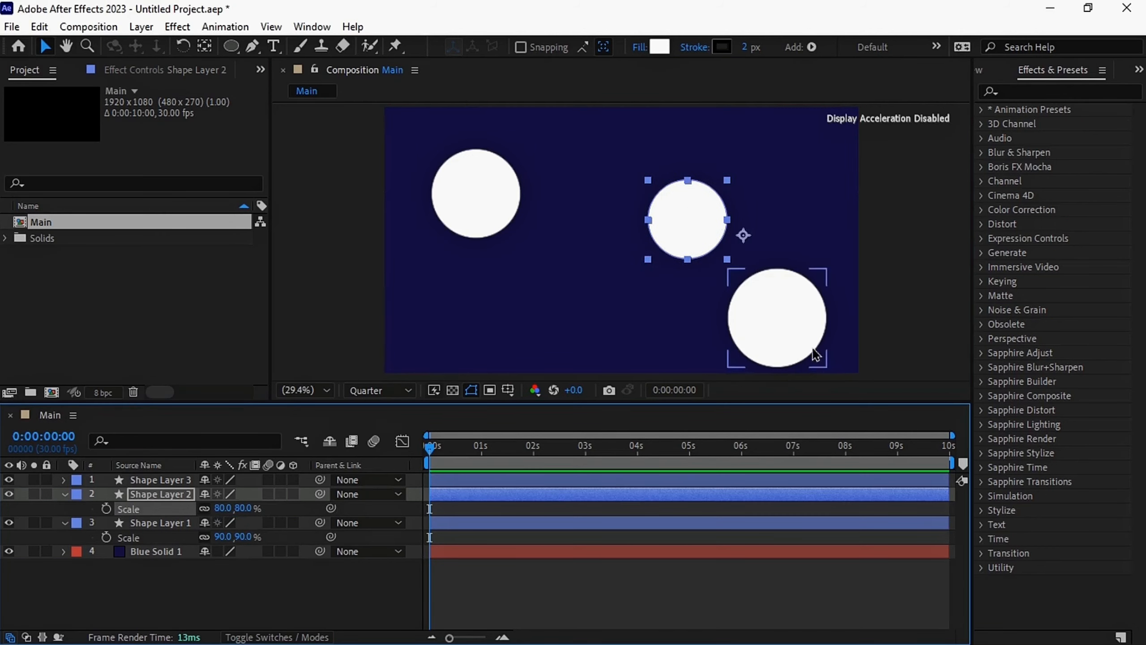
Scale the lower-right circle, Shape Layer 3, to 35%
left_click(786, 319)
key("s")
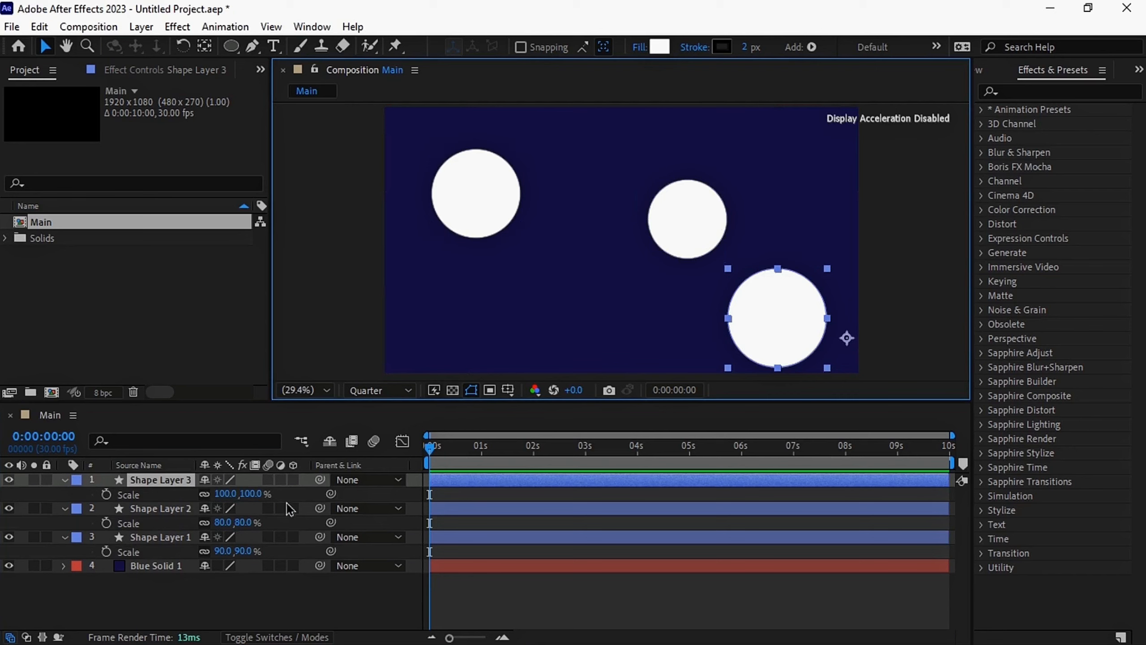
left_click(245, 495)
key("Return")
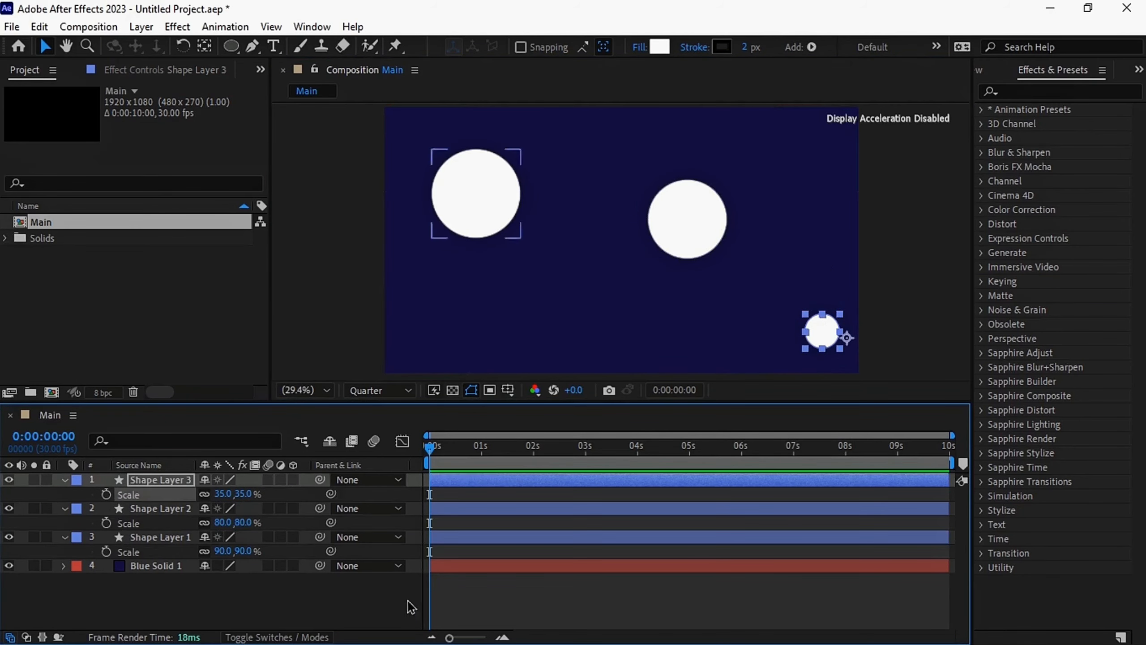
Move the medium and small circles closer to the large one and collapse the scale properties of all three shape layers
left_click(332, 584)
left_click_drag(686, 225, 615, 180)
left_click_drag(819, 332, 570, 234)
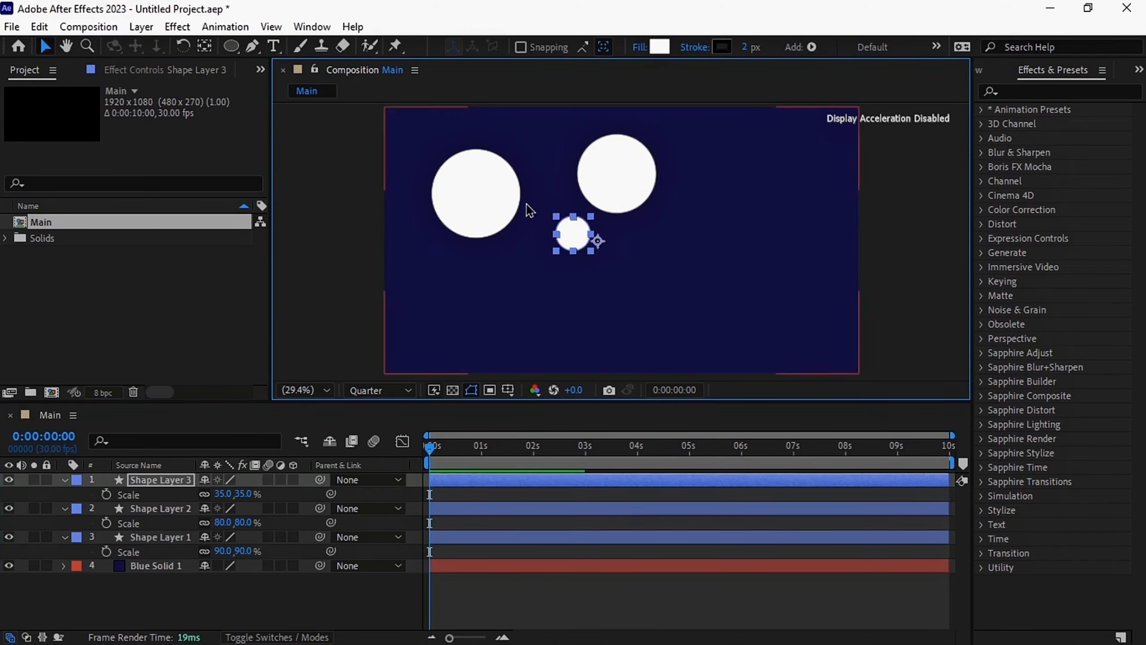
left_click(481, 218)
left_click(65, 480)
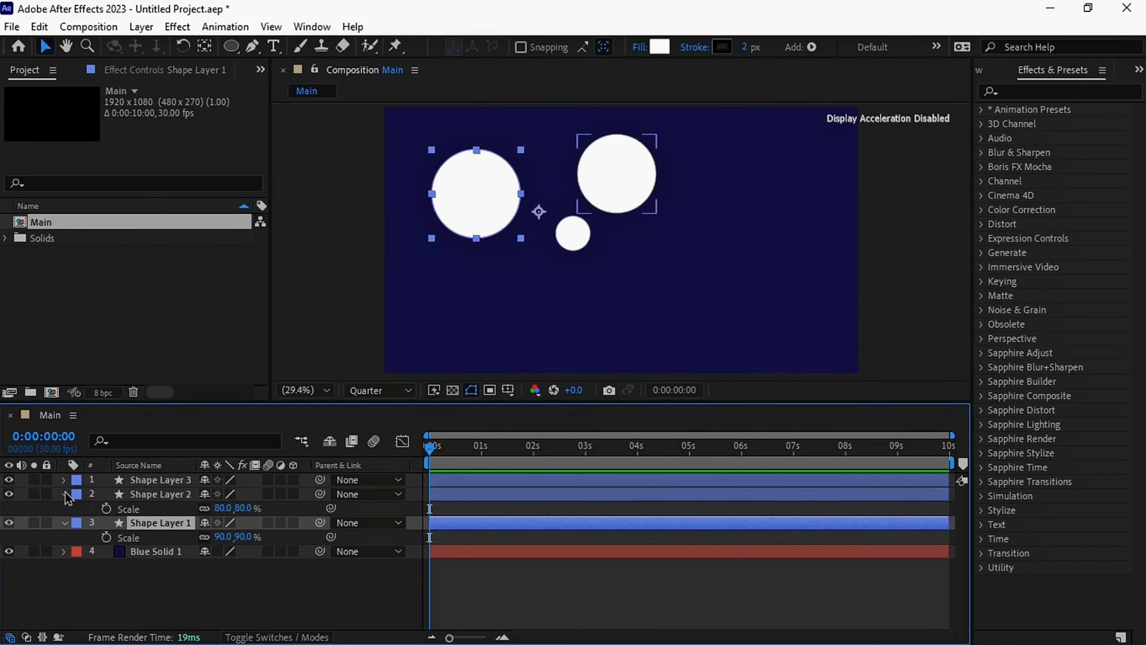
left_click(65, 494)
left_click(65, 508)
Duplicate the large and small circles, placing the large copy at lower centre and the small copy at lower left
left_click(470, 196)
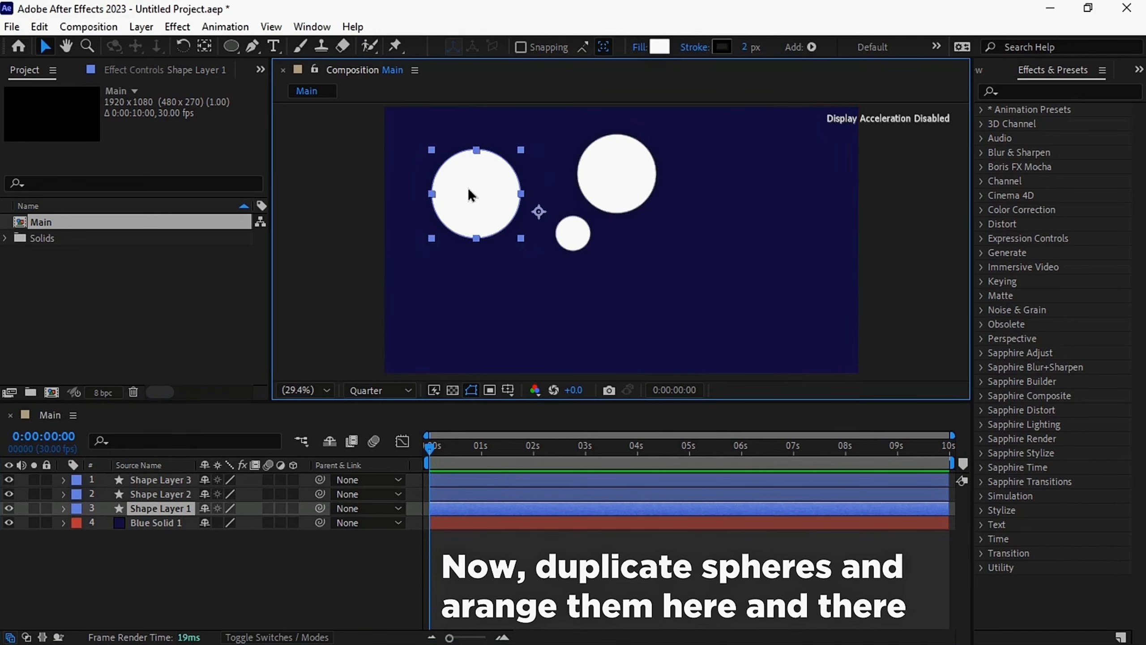
key("ctrl+d")
left_click_drag(479, 196, 641, 309)
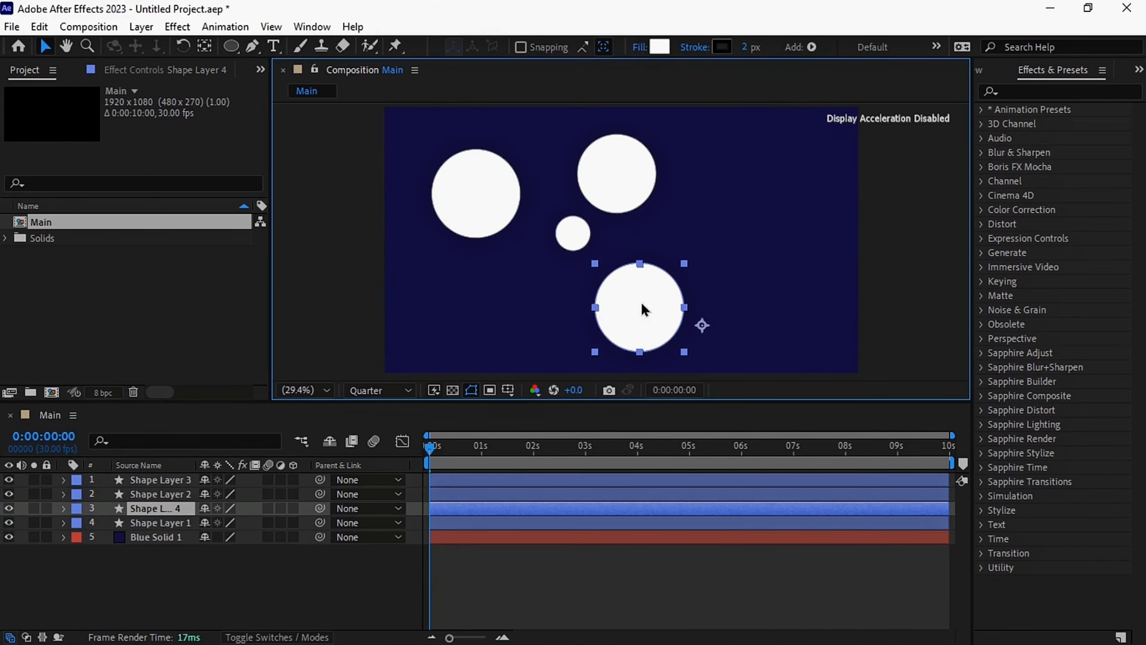
left_click(579, 240)
key("ctrl+d")
left_click_drag(578, 242, 509, 312)
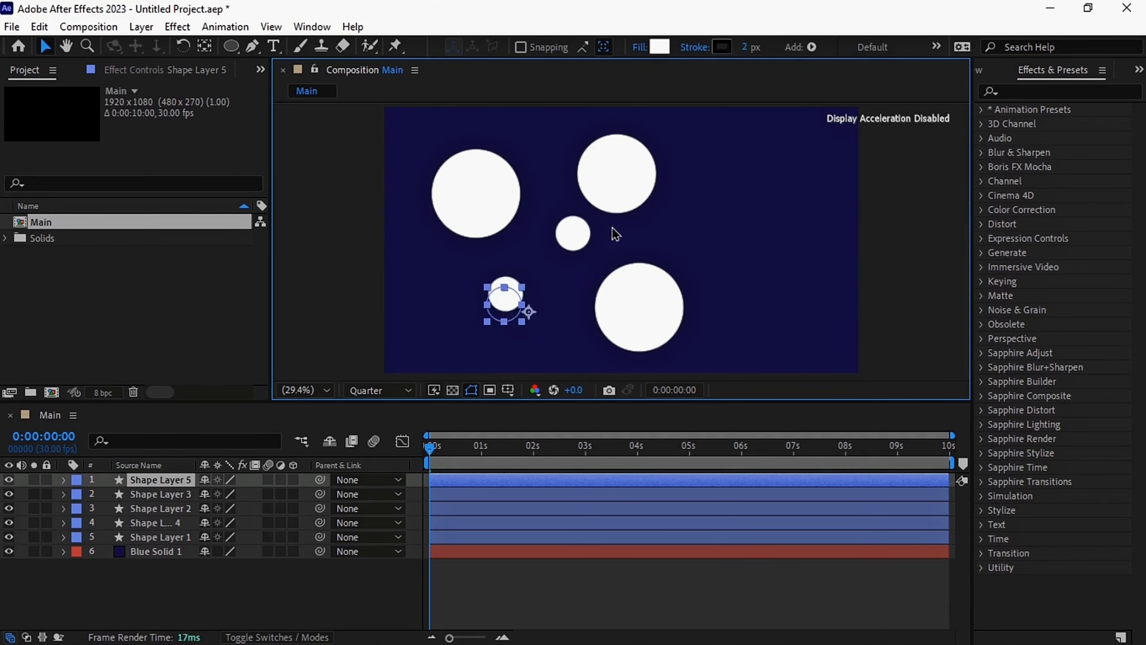
Duplicate the medium and small circles, placing the medium copy at the upper right and the small copy just left of it
left_click(627, 173)
key("ctrl+d")
left_click_drag(627, 173, 769, 173)
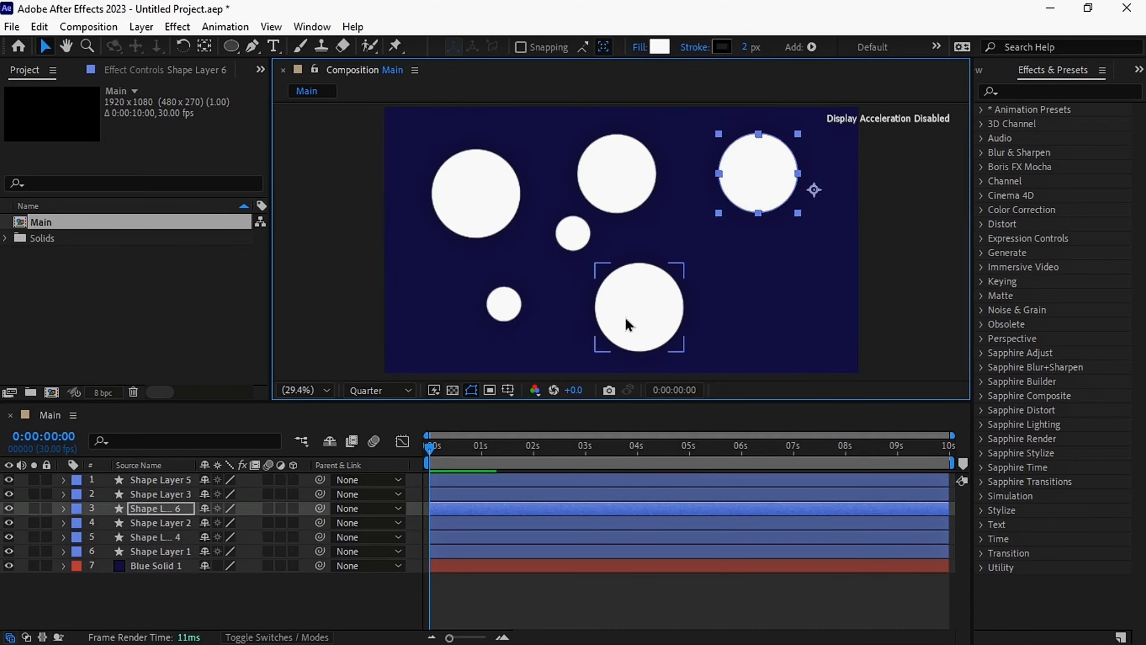
left_click(578, 239)
key("ctrl+d")
left_click_drag(578, 239, 707, 148)
Scale the upper-centre circle, Shape Layer 2, to 70%
left_click(623, 176)
key("s")
left_click_drag(223, 552, 218, 552)
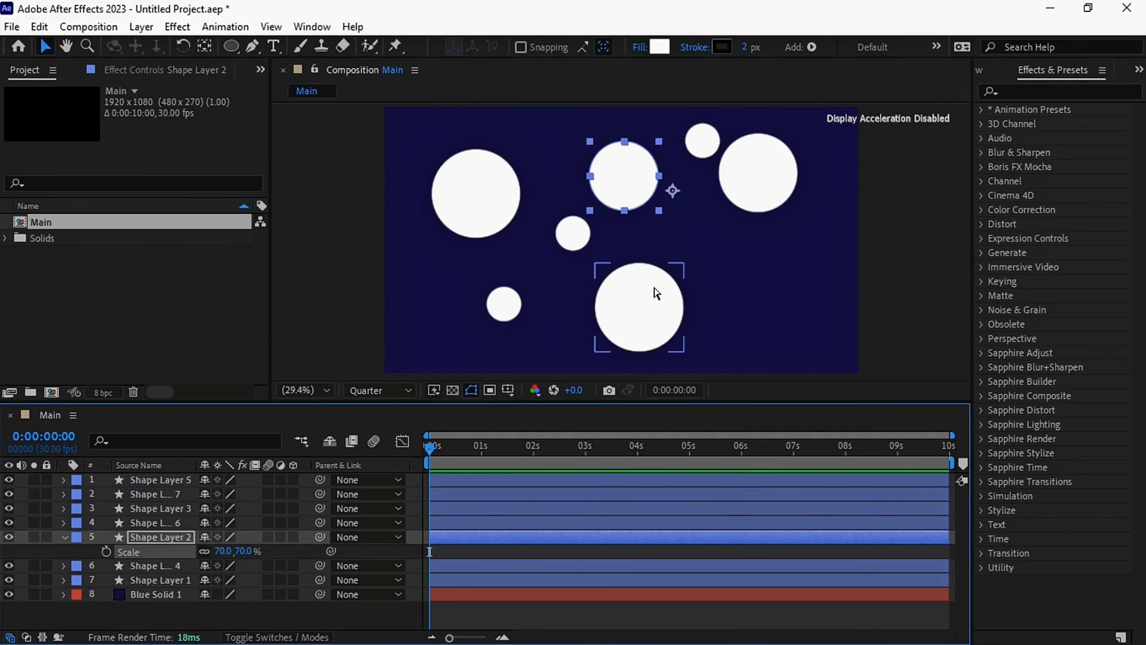
Place a copy of the 70% circle at the lower right and two small circle copies in the gaps around the upper-centre circle
key("ctrl+d")
left_click_drag(630, 184, 753, 302)
left_click(573, 234)
key("ctrl+d")
left_click_drag(574, 234, 550, 159)
left_click(505, 304)
key("ctrl+d")
left_click_drag(505, 304, 688, 222)
Place duplicated circles at the composition's top edge, below the large upper-left circle, at the left side and at the bottom edge
left_click(762, 176)
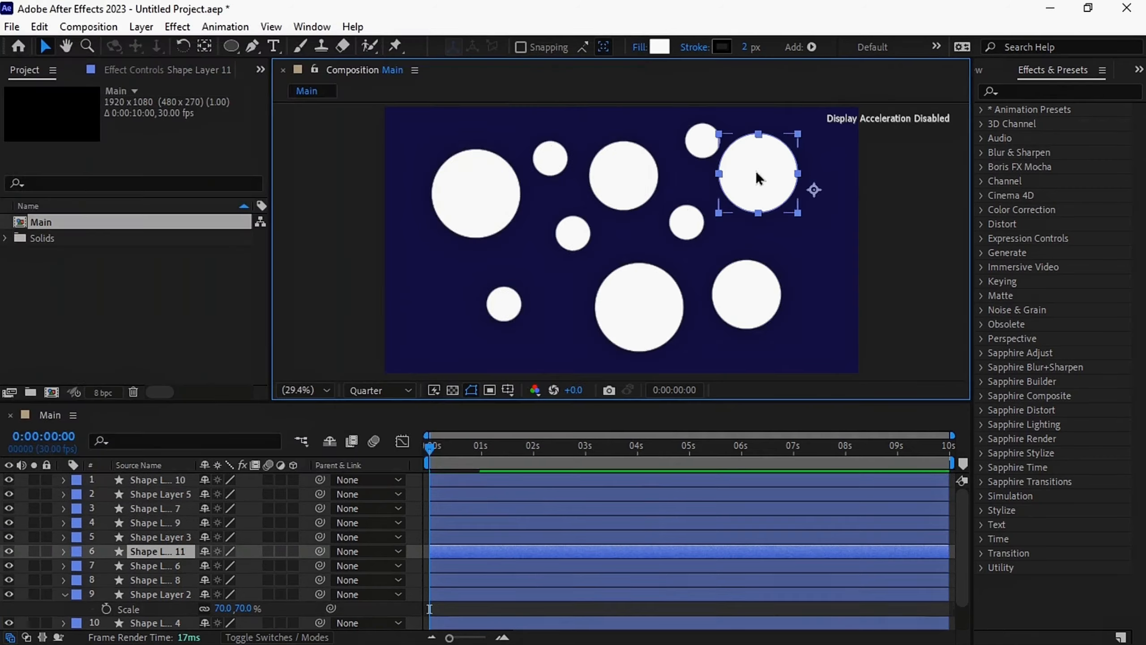
left_click_drag(591, 100, 548, 103)
left_click(572, 232)
key("ctrl+d")
left_click_drag(572, 232, 502, 247)
left_click(498, 304)
key("ctrl+d")
left_click_drag(498, 305, 610, 365)
left_click(620, 178)
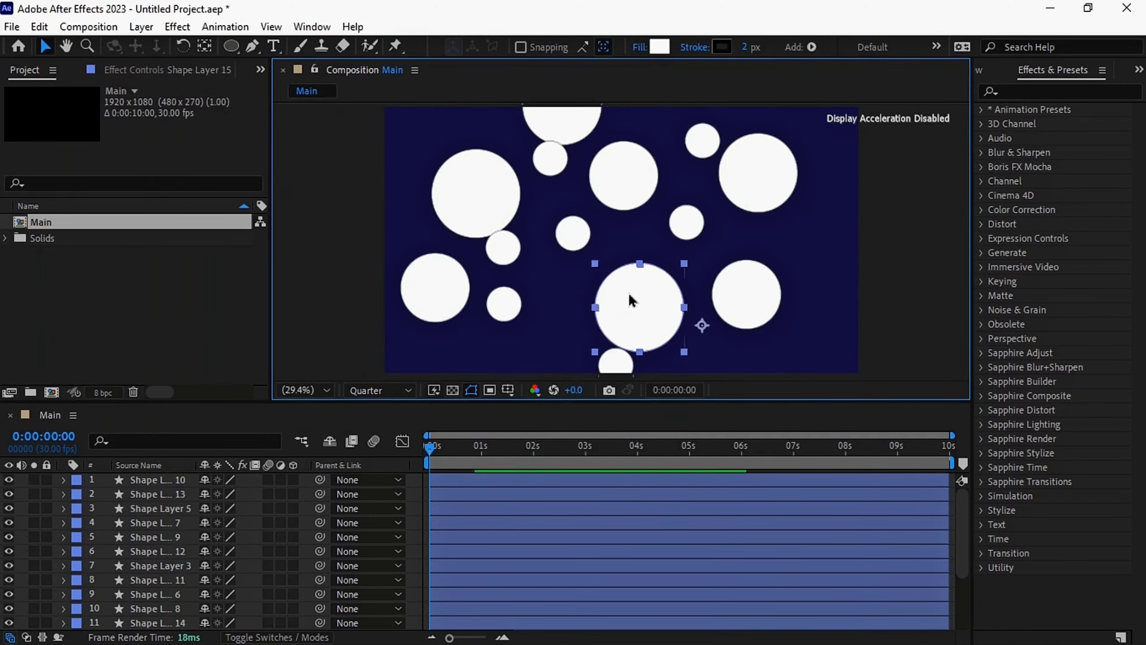
Place more circle copies in the upper-left corner, around the centre and near the right edge of the composition
left_click(684, 226)
key("ctrl+d")
left_click_drag(685, 226, 427, 125)
left_click(741, 315)
key("ctrl+d")
left_click_drag(741, 316, 563, 305)
left_click_drag(503, 249, 835, 248)
Place a large circle copy cut off at the upper-right corner and a small copy on top of the neighbouring circle
left_click_drag(592, 294, 838, 124)
key("ctrl+d")
left_click(697, 227)
key("ctrl+d")
left_click_drag(697, 227, 784, 127)
key("ctrl+d")
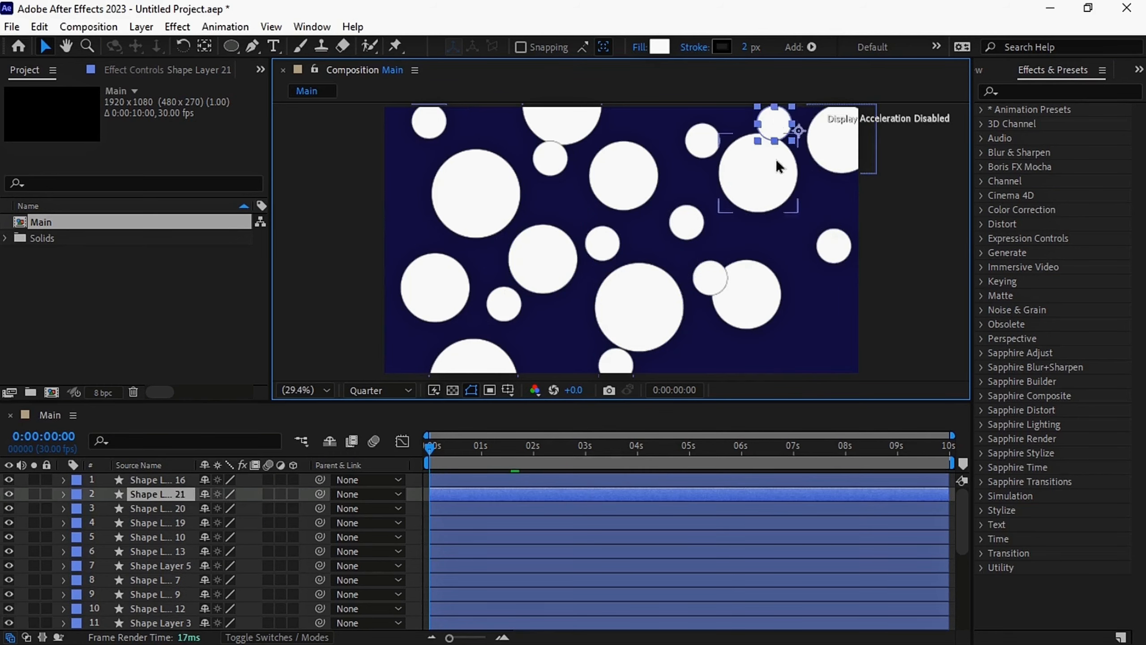
key("ctrl+d")
Duplicate and rearrange the circles on the right side to fill the empty space down to the lower-right corner
left_click(741, 297)
key("ctrl+d")
left_click_drag(741, 297, 751, 336)
left_click_drag(722, 284, 772, 235)
left_click(749, 334)
key("ctrl+d")
Fill the large upper-left circle and the two small circles right of the upper-centre circle with red FF0000
left_click(481, 210)
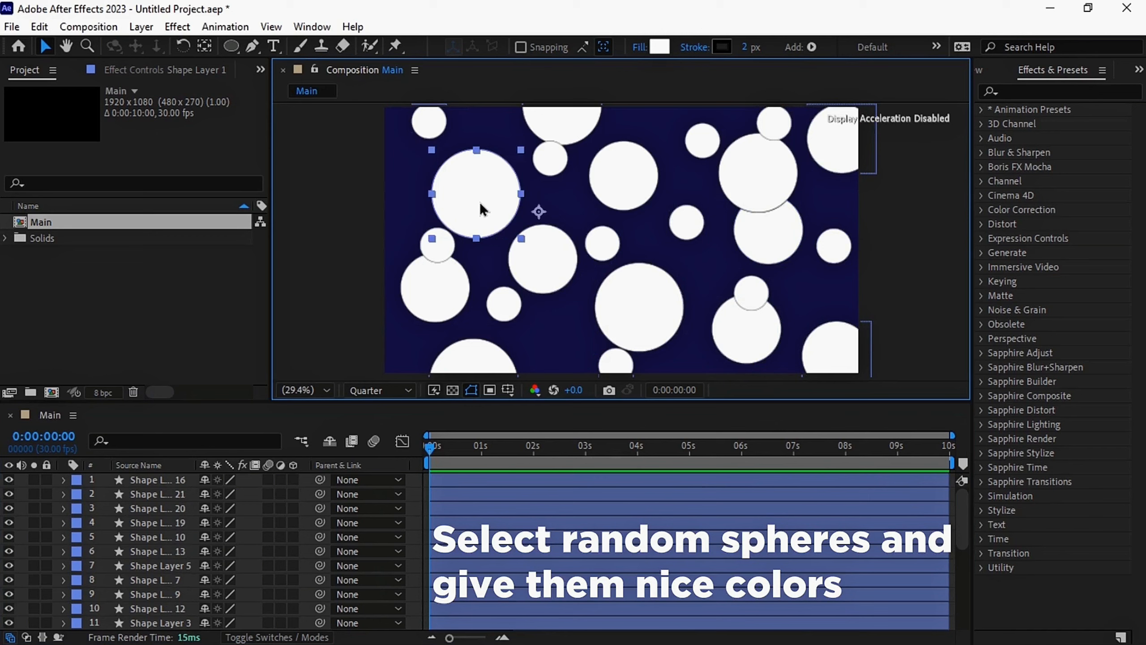
left_click(682, 225, "shift")
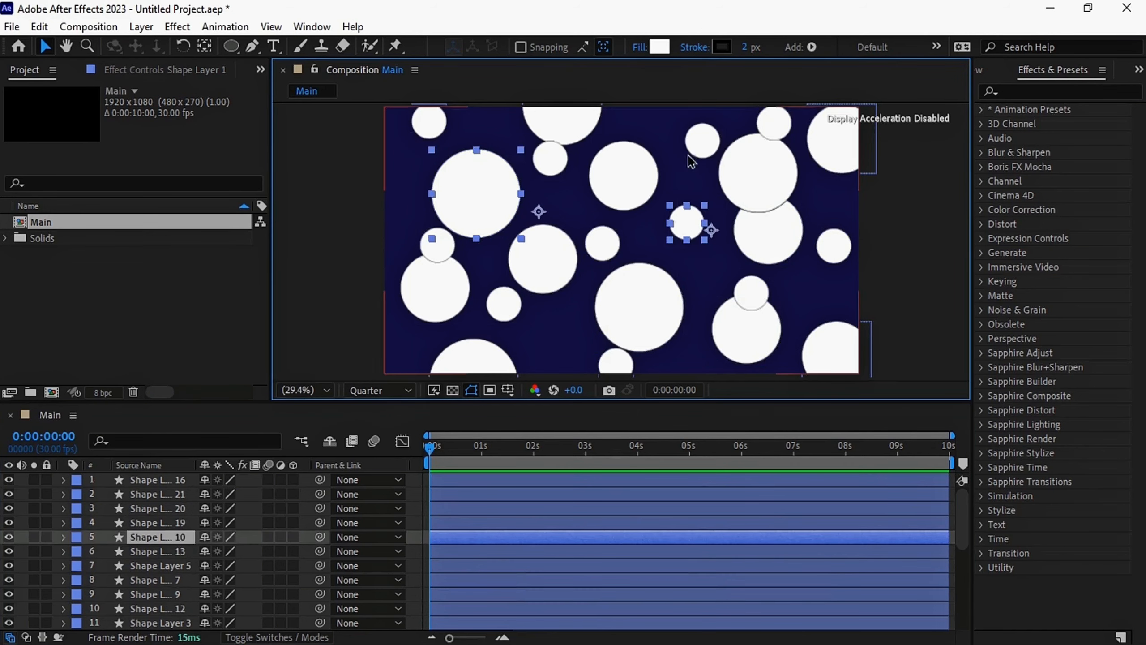
left_click(701, 141, "shift")
left_click(660, 47)
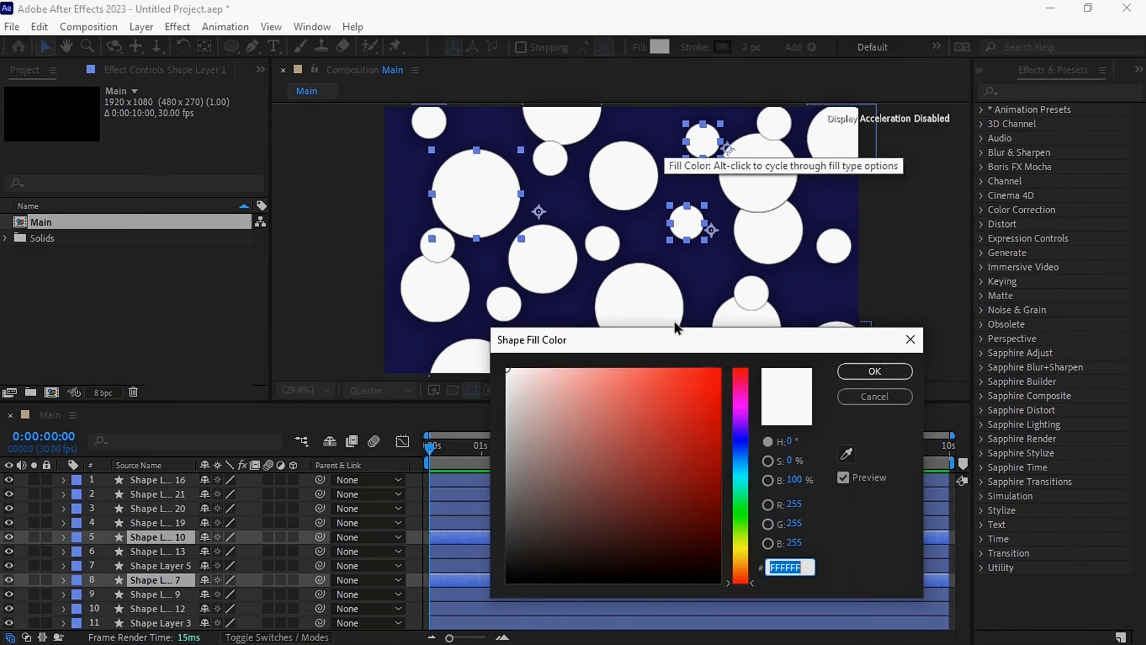
left_click(791, 567)
type("FF0000")
left_click(858, 372)
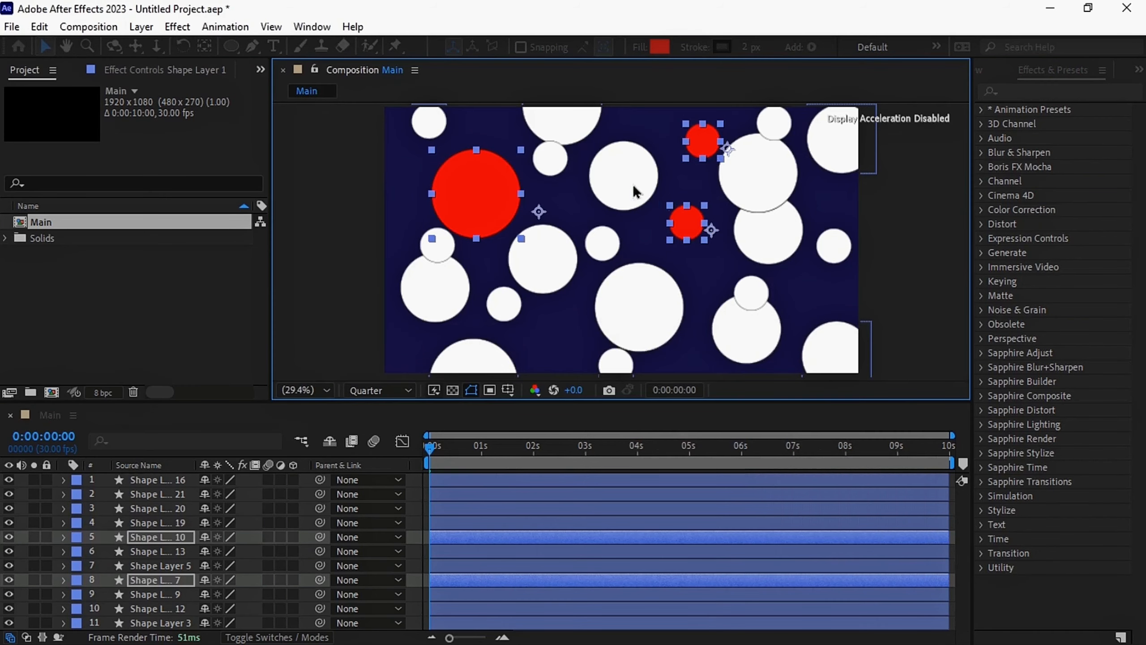
Give the medium circle left of centre and the large upper-right circle an orange fill
left_click(594, 178)
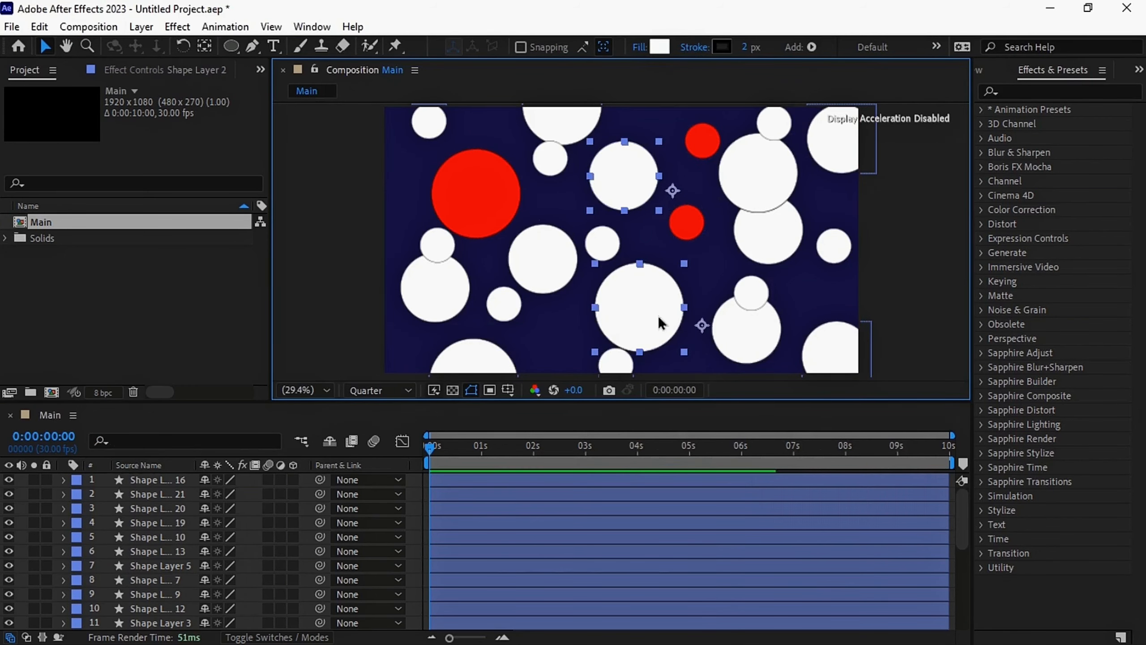
left_click(748, 178)
left_click(548, 261, "shift")
left_click(660, 47)
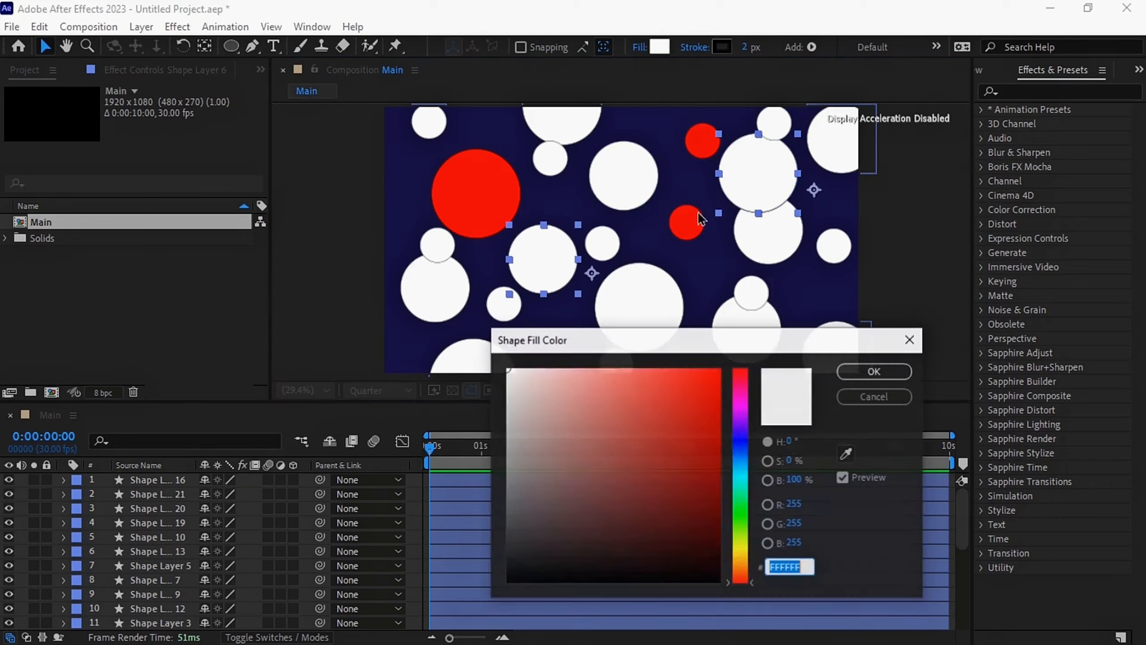
left_click(875, 371)
Fill the upper-centre circle, the small circle near the right edge and the small one overlapping the lower-right circle with yellow
left_click(627, 181)
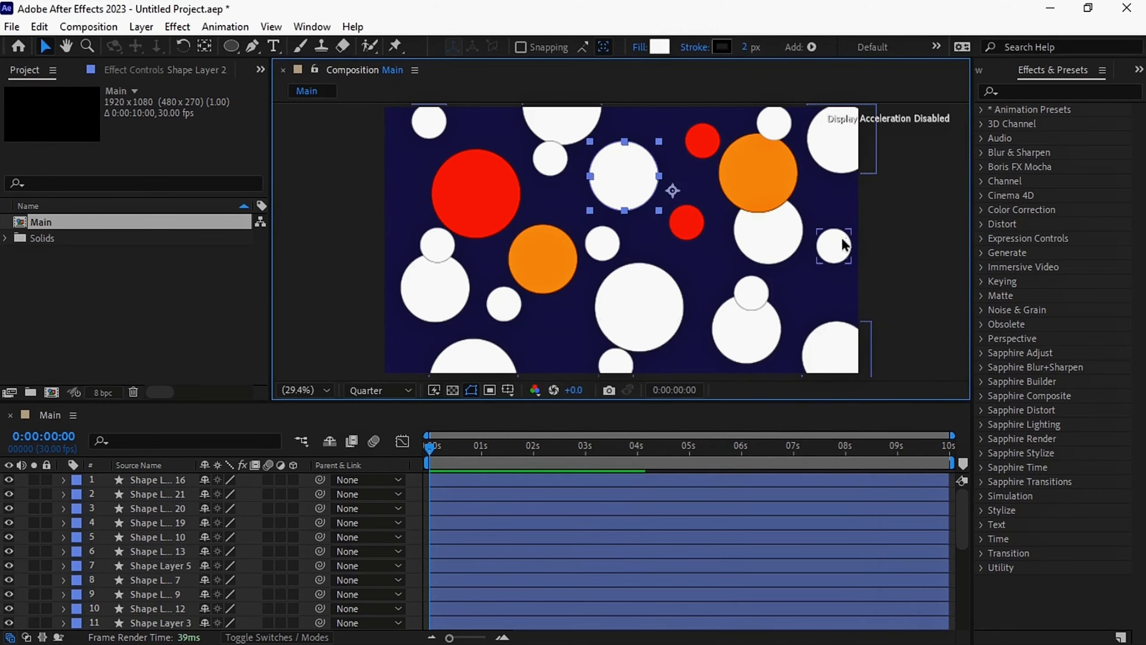
left_click(834, 247, "shift")
left_click(751, 294, "shift")
left_click(660, 47)
left_click(740, 545)
left_click_drag(704, 388, 895, 340)
left_click(875, 372)
Colour the large lower-centre circle and the medium circle at the composition's left side bright green
left_click(639, 307)
left_click(420, 296, "shift")
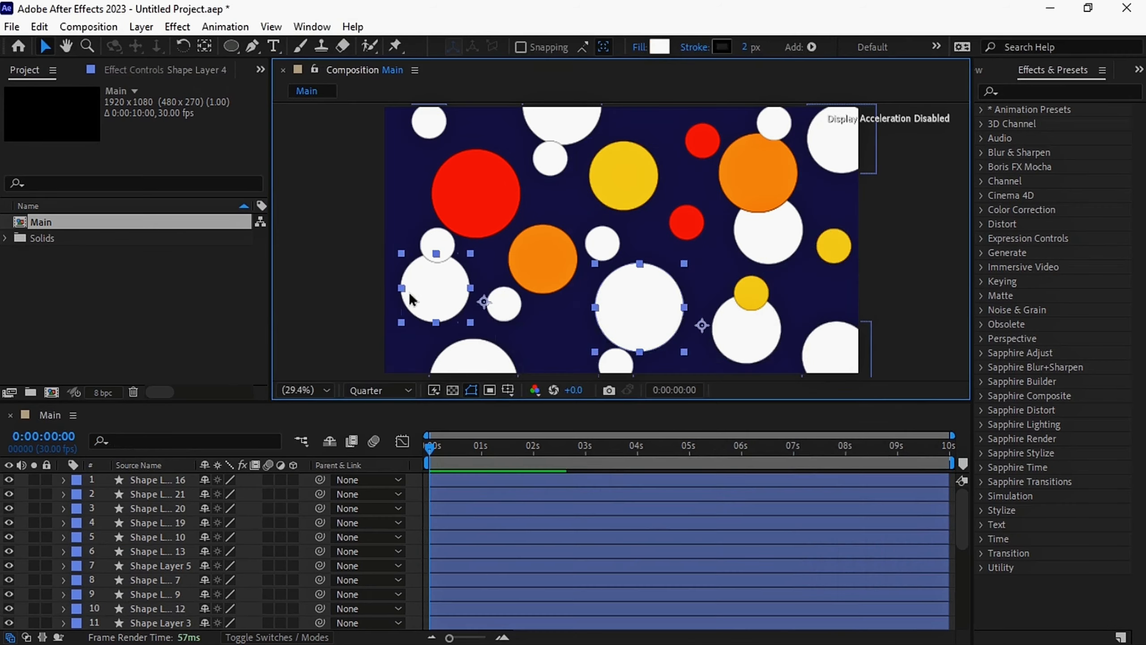
left_click(660, 47)
left_click(739, 527)
left_click_drag(704, 389, 758, 352)
left_click(875, 371)
Fill the cut-off circles at the top and bottom edges and the medium lower-right circle with cyan
left_click(528, 123)
left_click(473, 359, "shift")
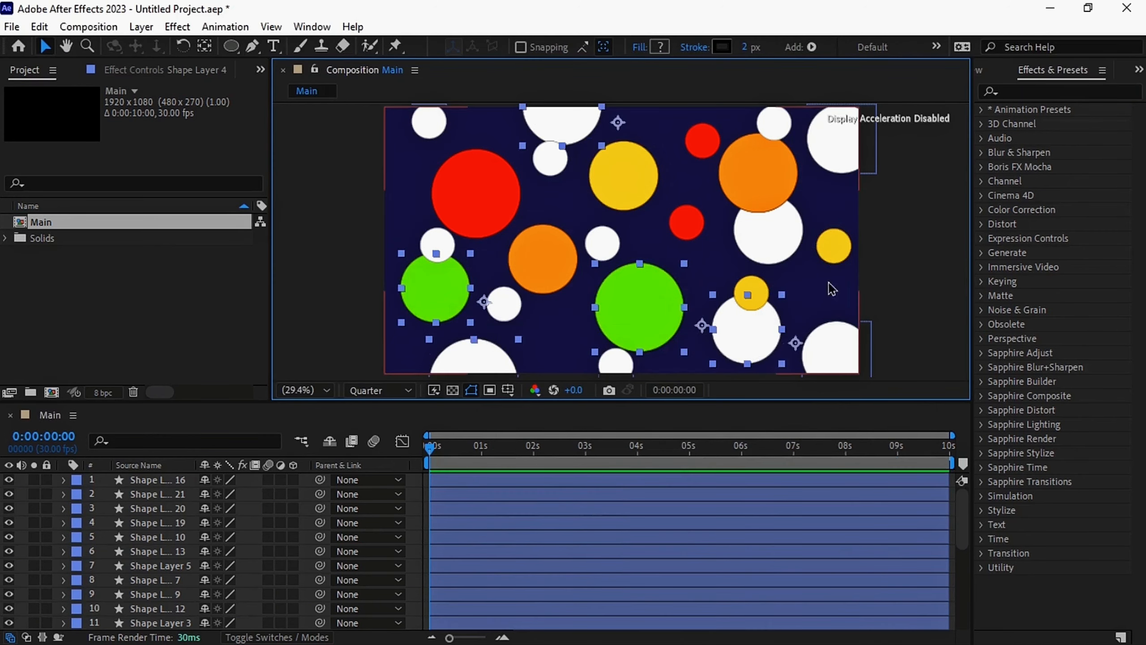
left_click(745, 334, "shift")
left_click(660, 47)
left_click(740, 475)
left_click(875, 372)
Make the upper-right corner circle, the small circle below the cyan top-edge circle and the one above the left green circle blue
left_click(833, 140)
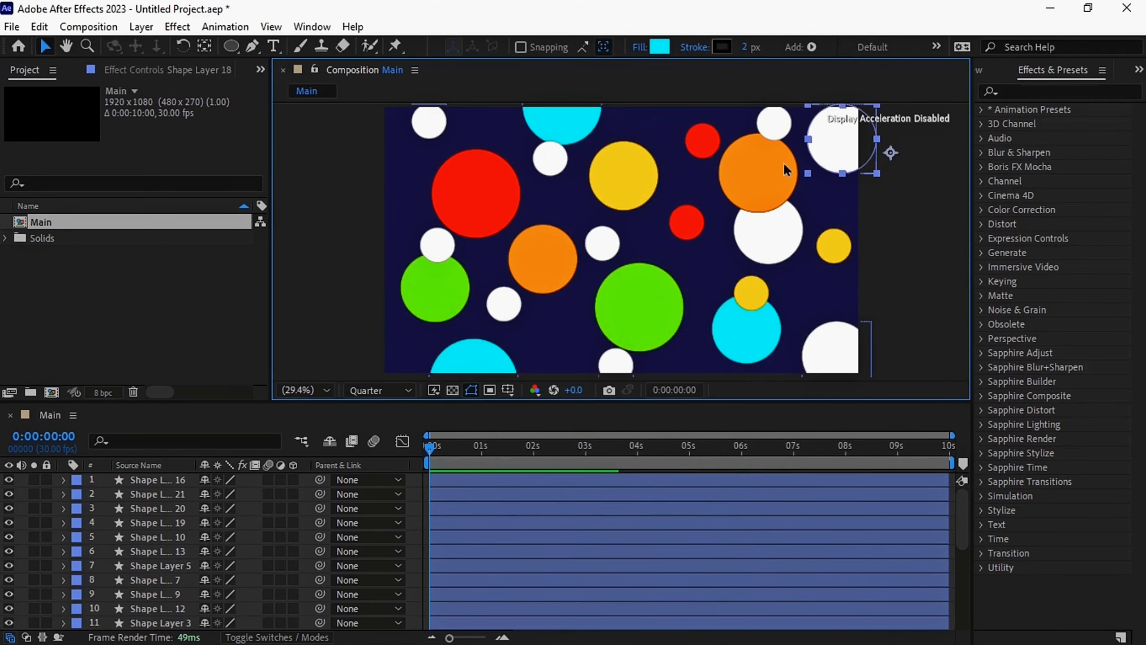
left_click(550, 159, "shift")
left_click(437, 245, "shift")
left_click(660, 47)
left_click(740, 442)
left_click(875, 371)
Fill the small circles above the upper-right orange circle, at the bottom edge and near the centre with magenta
left_click(774, 122)
left_click(616, 361, "shift")
left_click(602, 244, "shift")
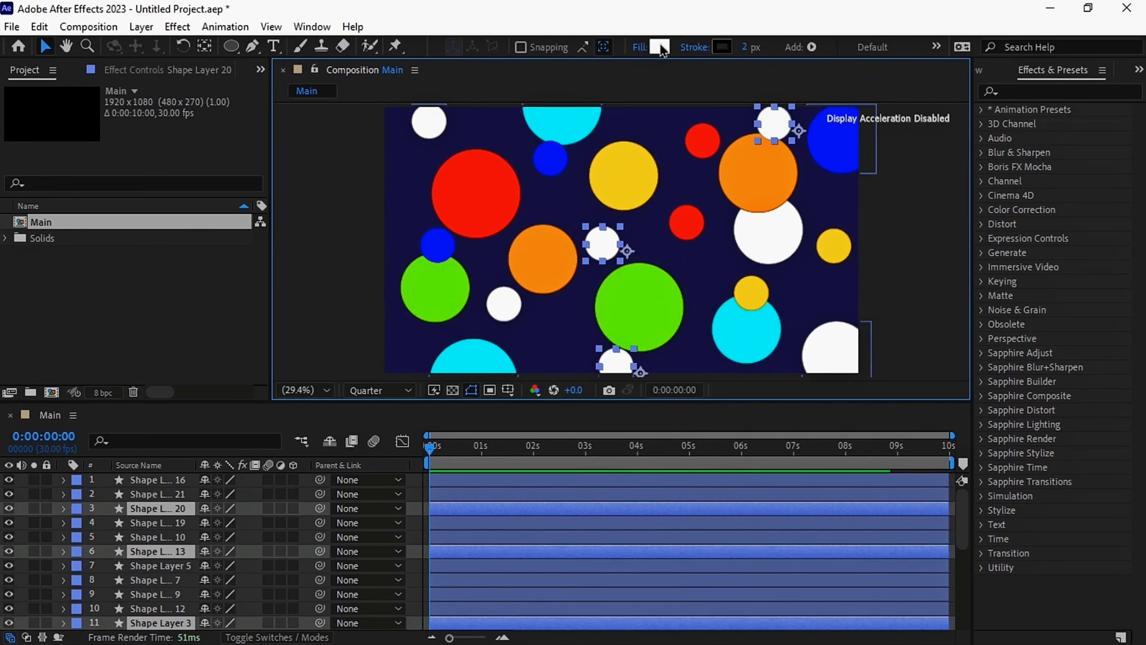
left_click(660, 47)
left_click(740, 405)
left_click(875, 372)
Colour the lower-right corner circle and the small circles at the lower left and upper-left corner hot pink
left_click(835, 350)
left_click(504, 304, "shift")
left_click(428, 122, "shift")
left_click(660, 47)
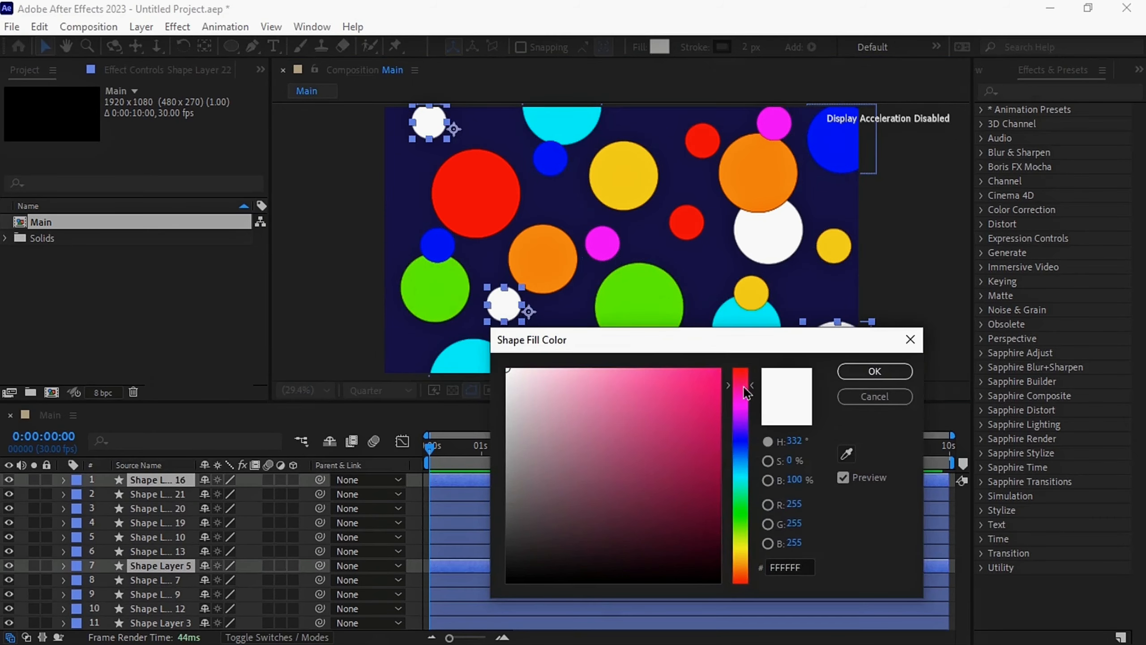
left_click(741, 385)
left_click(872, 371)
Give the remaining white circle, partly behind the upper-right orange one, a reddish-pink fill
left_click(776, 228)
left_click(660, 47)
left_click(740, 388)
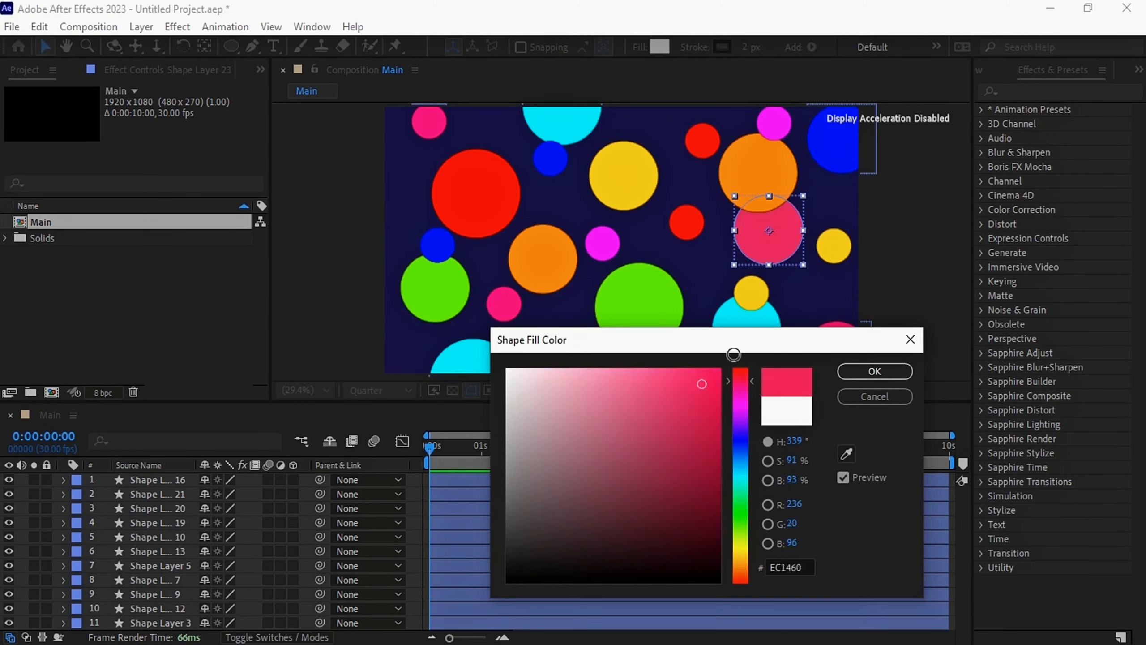
left_click(872, 372)
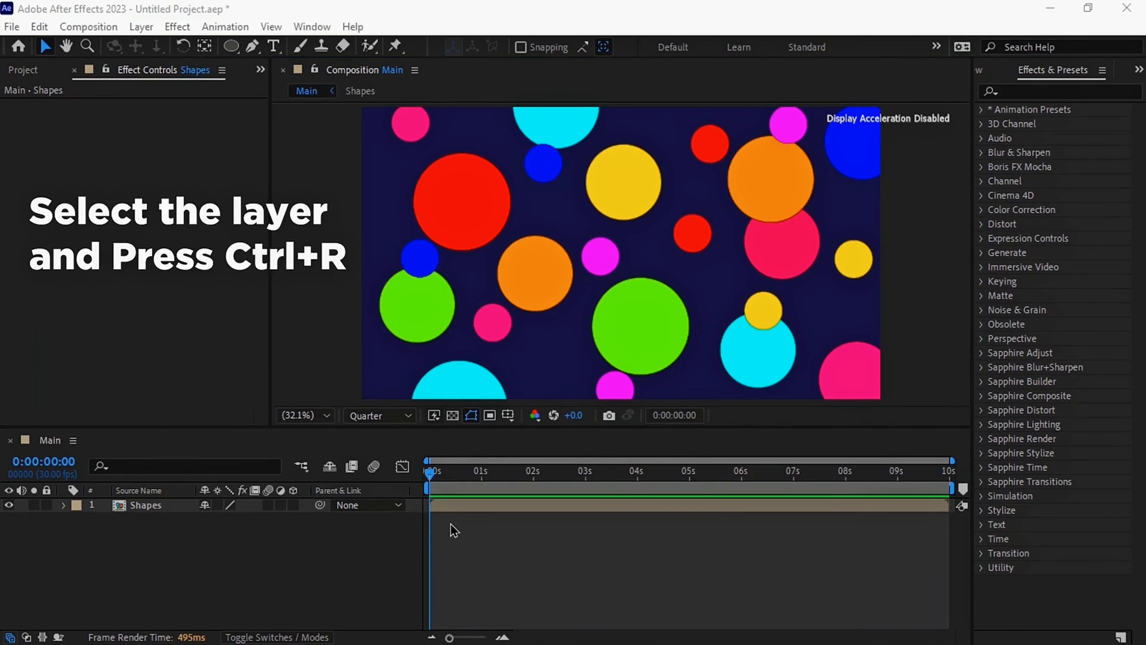
Show the rulers and place two horizontal guides at about 400 and 540 px and two vertical guides at about 1150 and 1290 px
left_click(458, 506)
key("ctrl+r")
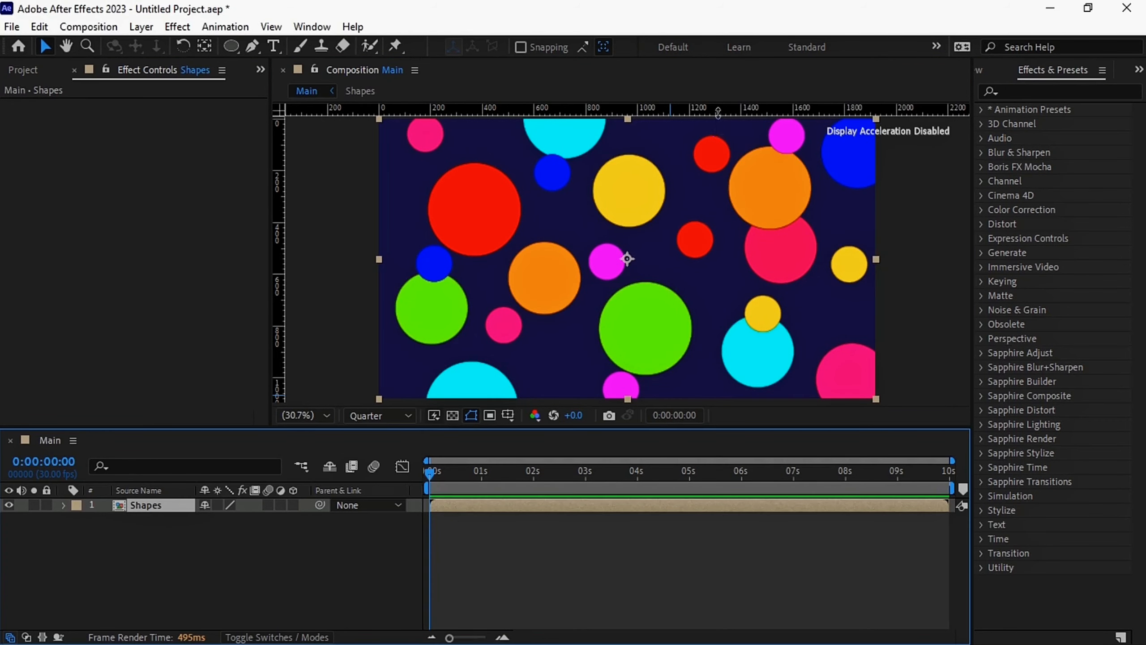
left_click_drag(718, 112, 737, 220)
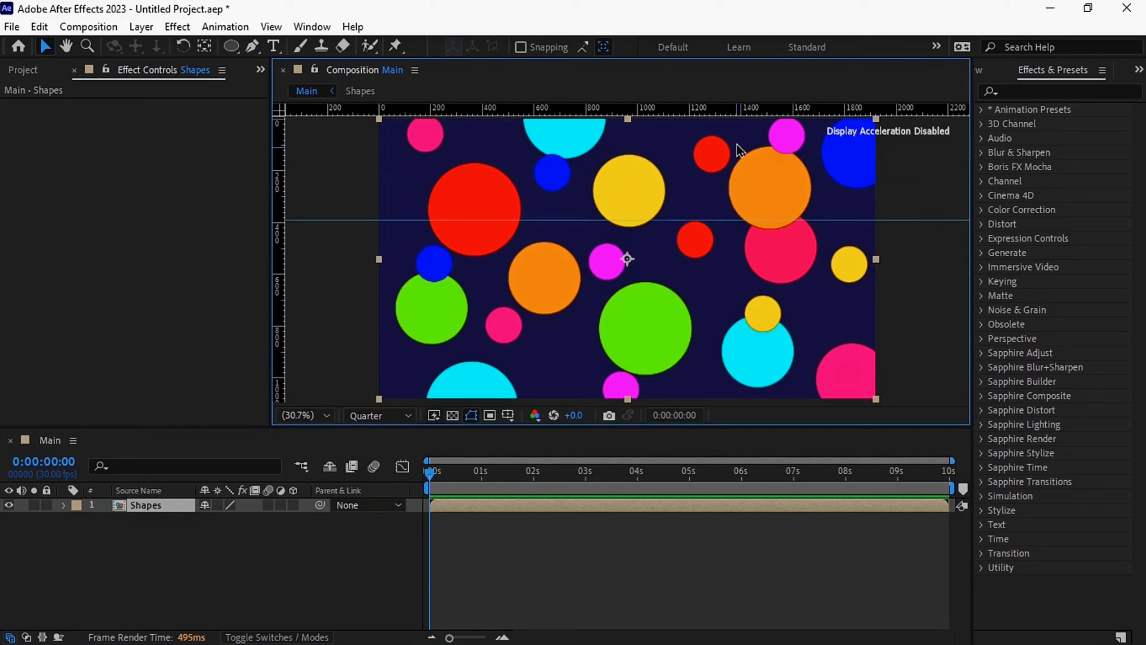
left_click_drag(738, 111, 745, 259)
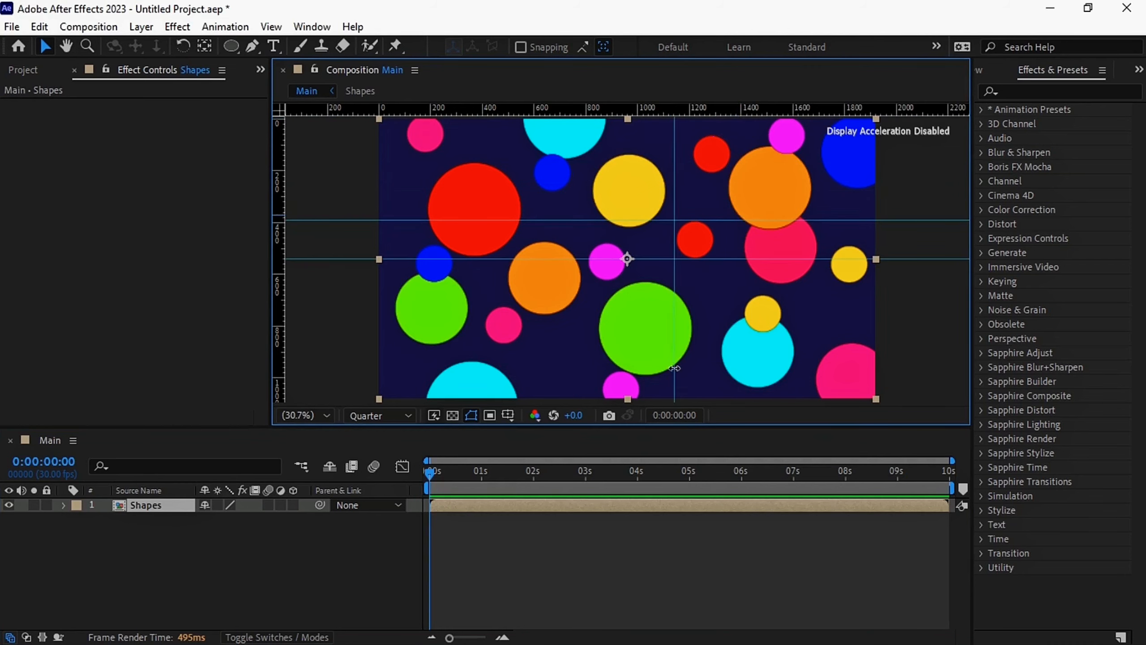
left_click_drag(675, 368, 715, 384)
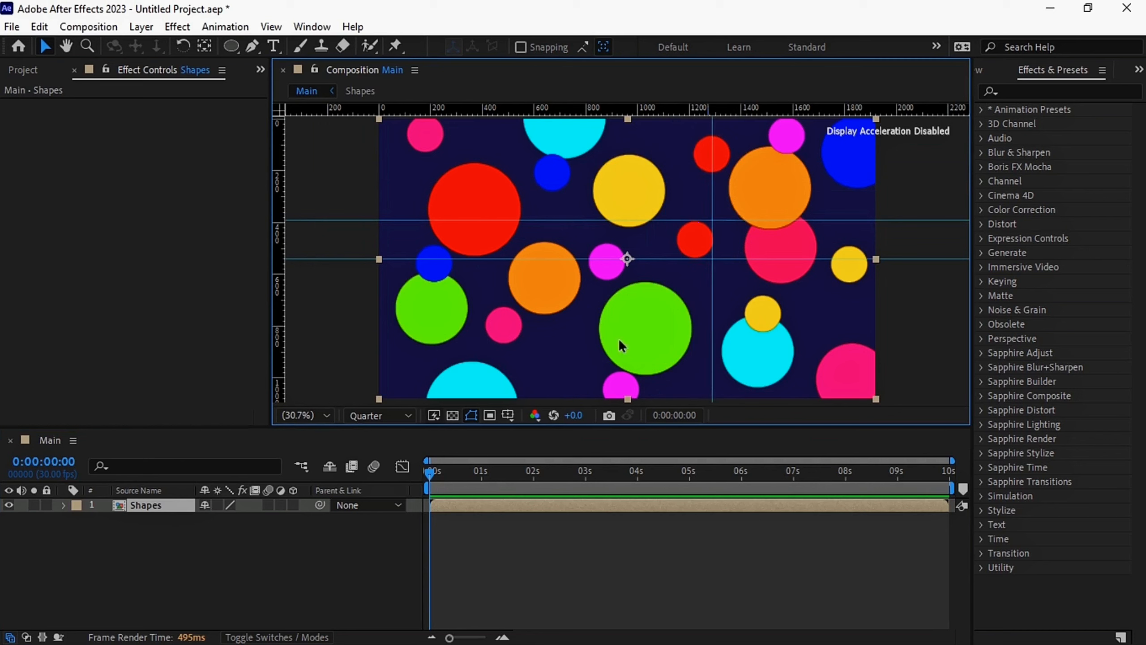
left_click_drag(558, 256, 680, 304)
Apply the Motion Tile effect to the Shapes layer, with Mirror Edges on and a Tile Center keyframe at the first frame
left_click(1056, 90)
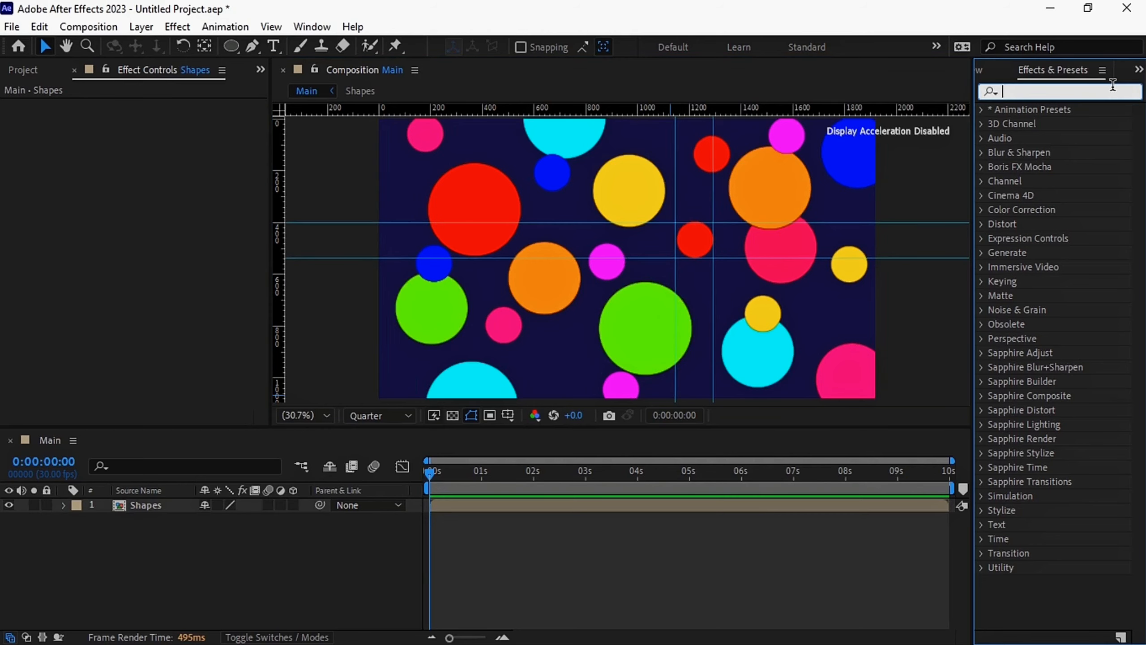
type("motion")
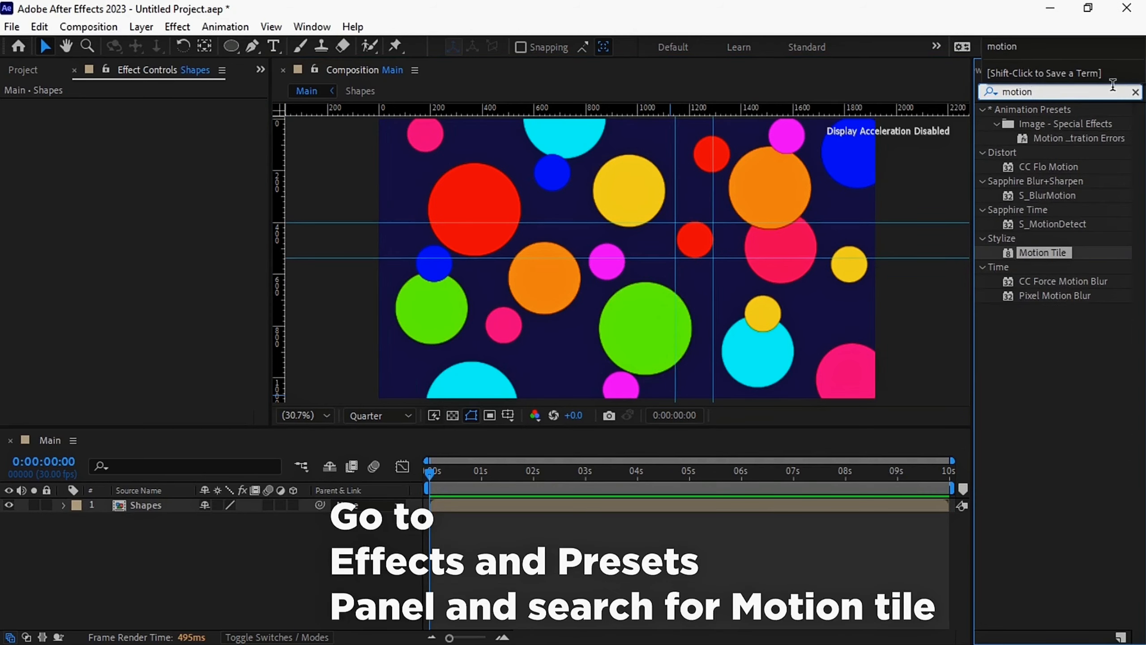
left_click_drag(1034, 244, 715, 388)
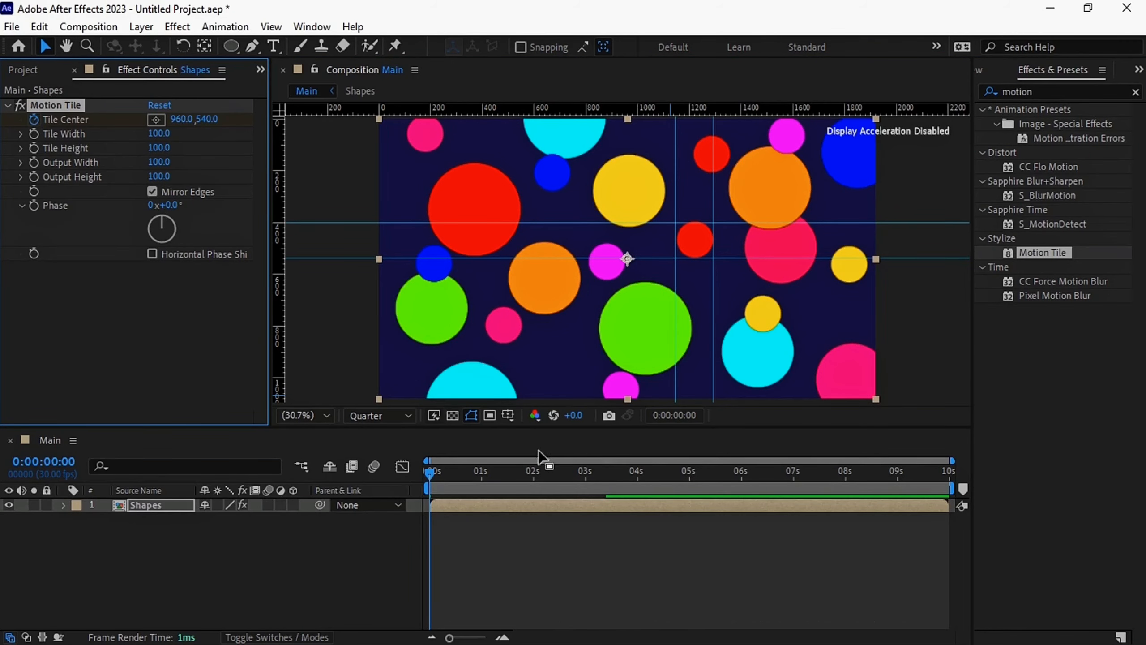
At the last frame, 0:00:09:29, set the Motion Tile's Tile Center horizontal value to 4798 so the circles line up with the guides
left_click_drag(654, 477, 957, 513)
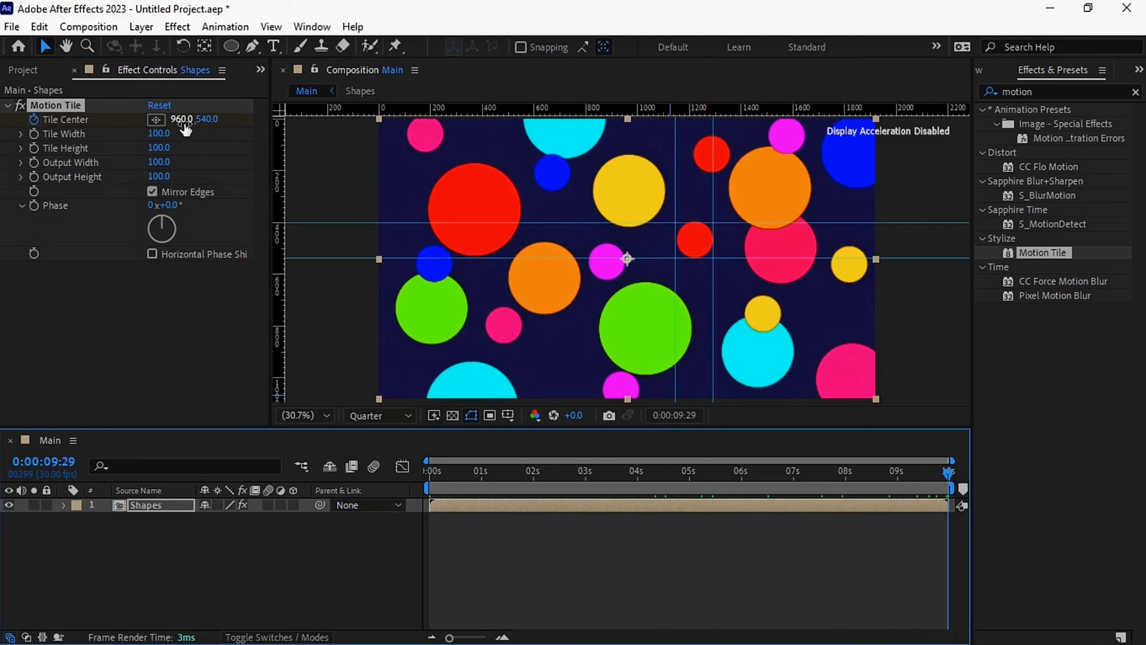
left_click_drag(213, 125, 903, 155)
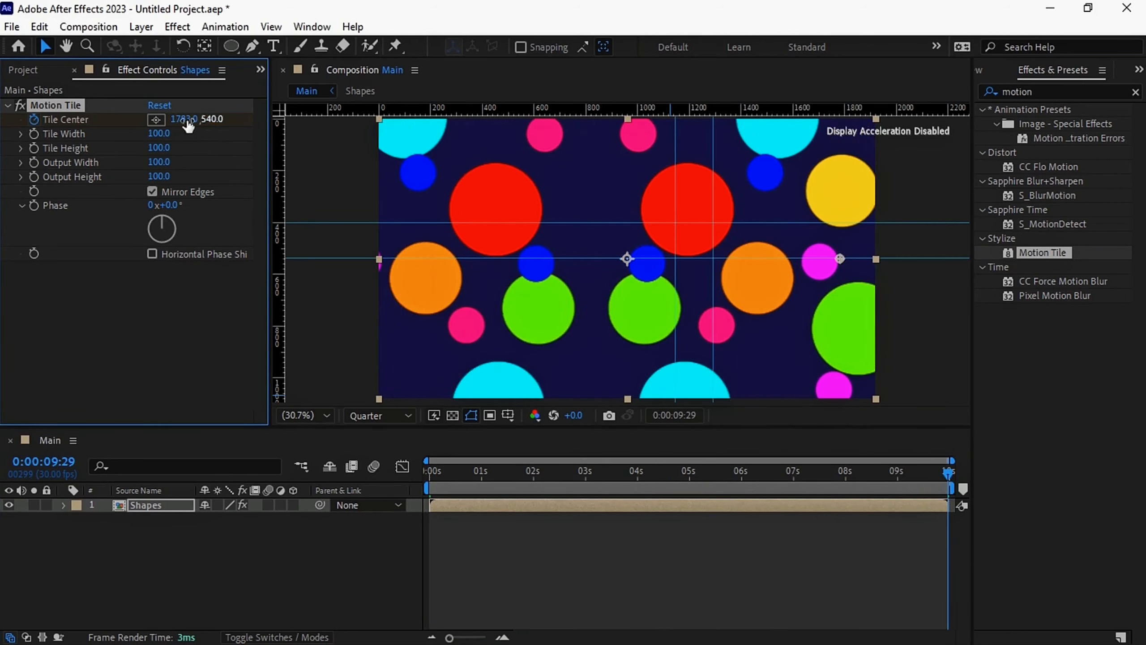
left_click_drag(283, 120, 590, 110)
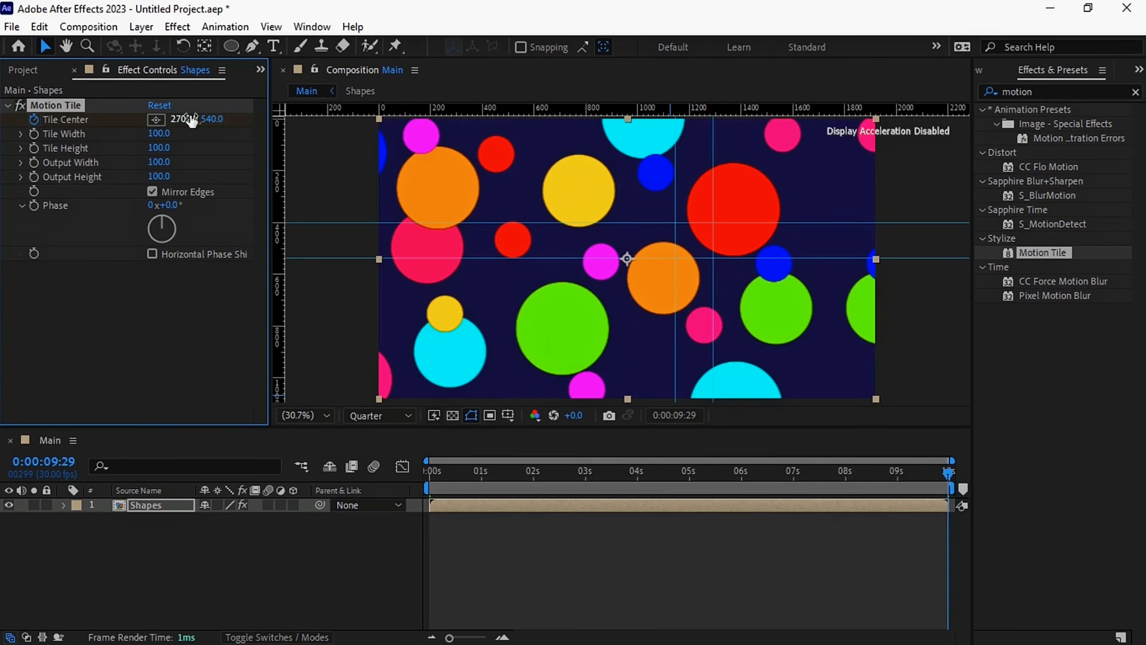
left_click_drag(192, 121, 1143, 178)
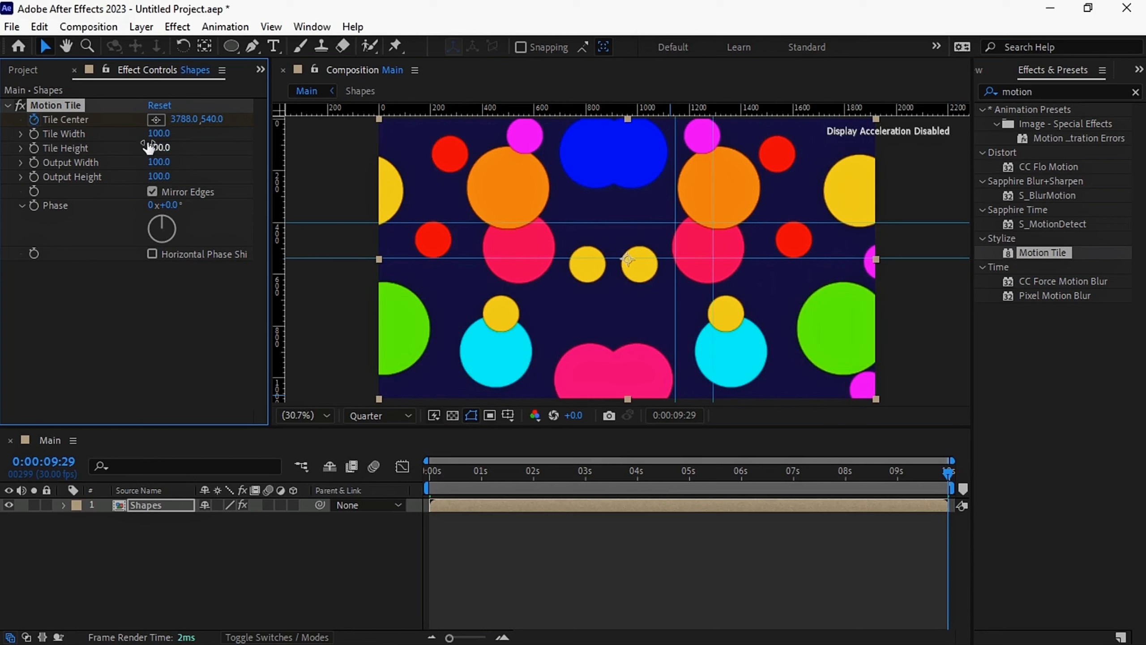
left_click_drag(179, 126, 1031, 122)
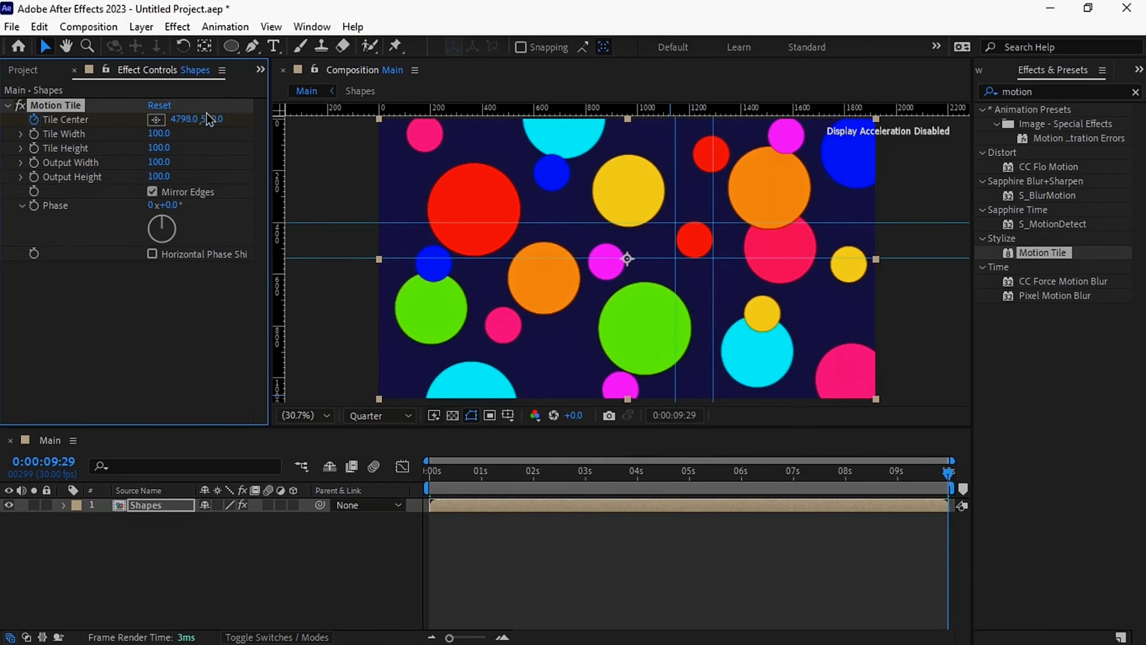
Reveal the Shapes layer's keyframes and set the Tile Center vertical value at the last frame to 2703
left_click(547, 512)
key("u")
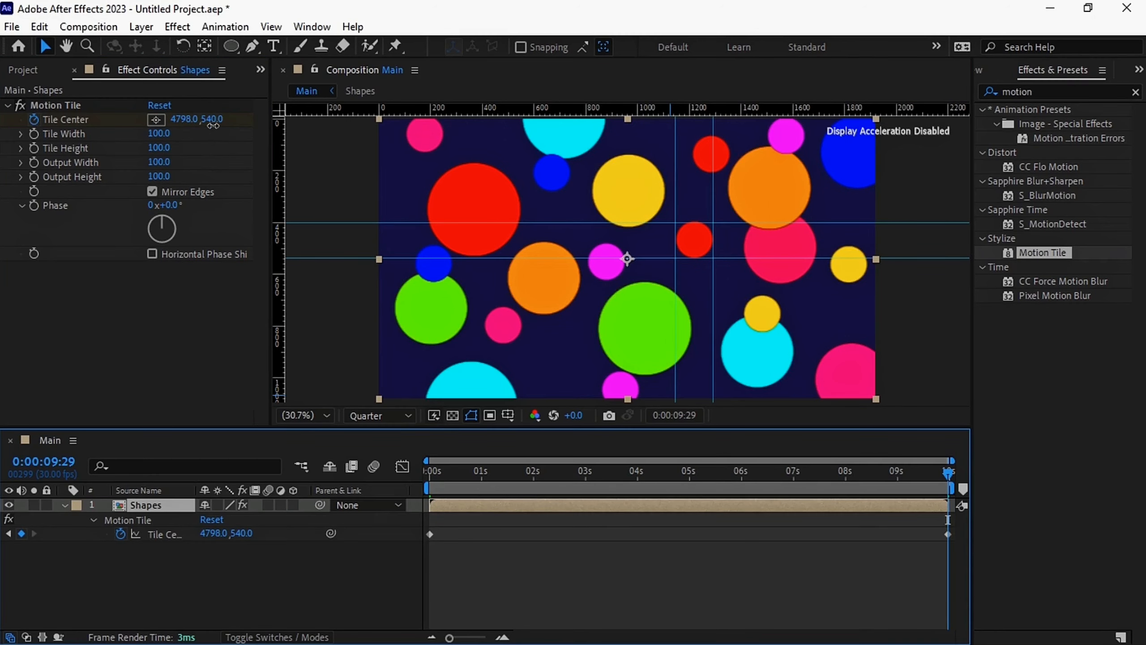
left_click_drag(213, 125, 311, 149)
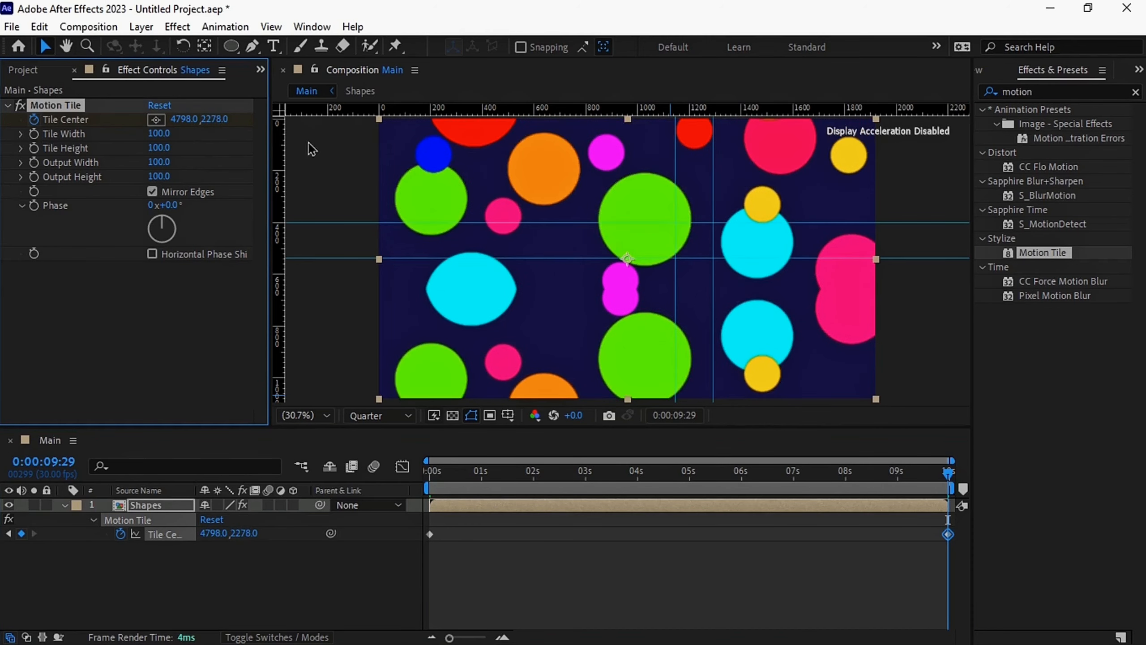
left_click_drag(208, 119, 525, 170)
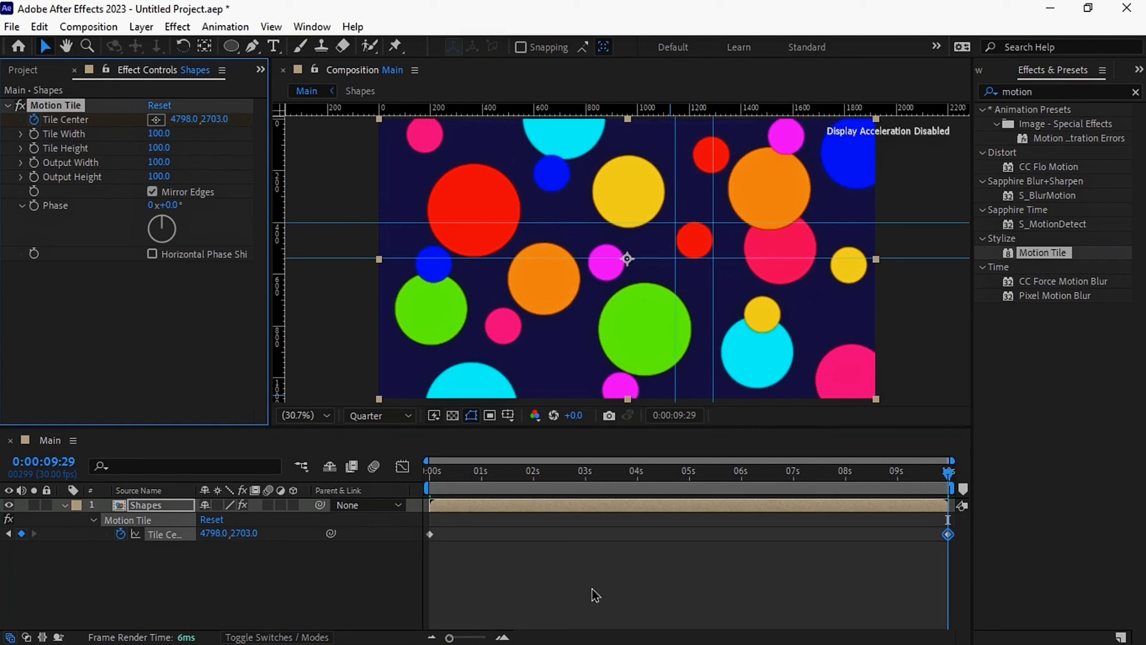
Collapse the Shapes layer's properties and preview the tiling animation from the first frame
left_click(65, 504)
key("Home")
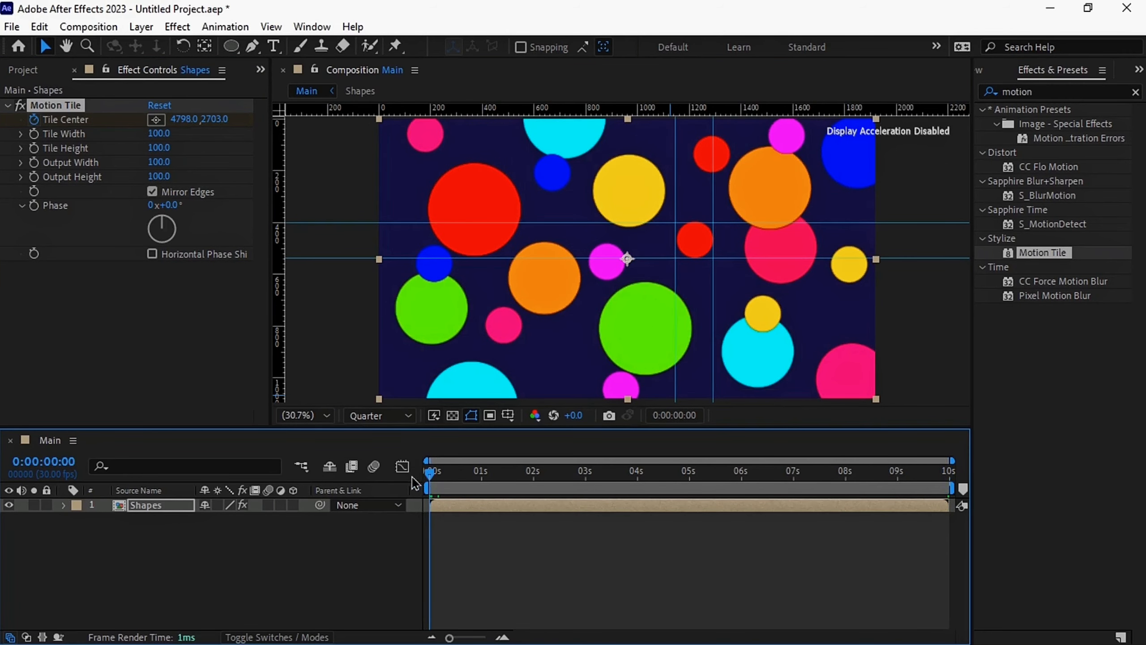
key("space")
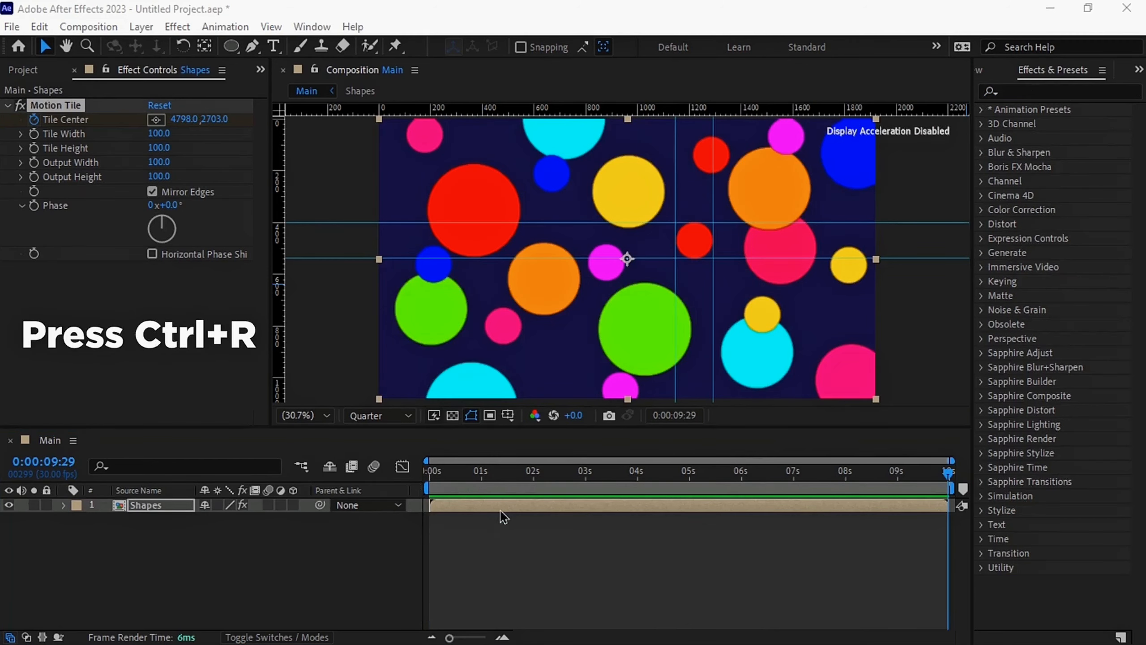
Hide the rulers and clear all guides from the Main composition
left_click(501, 510)
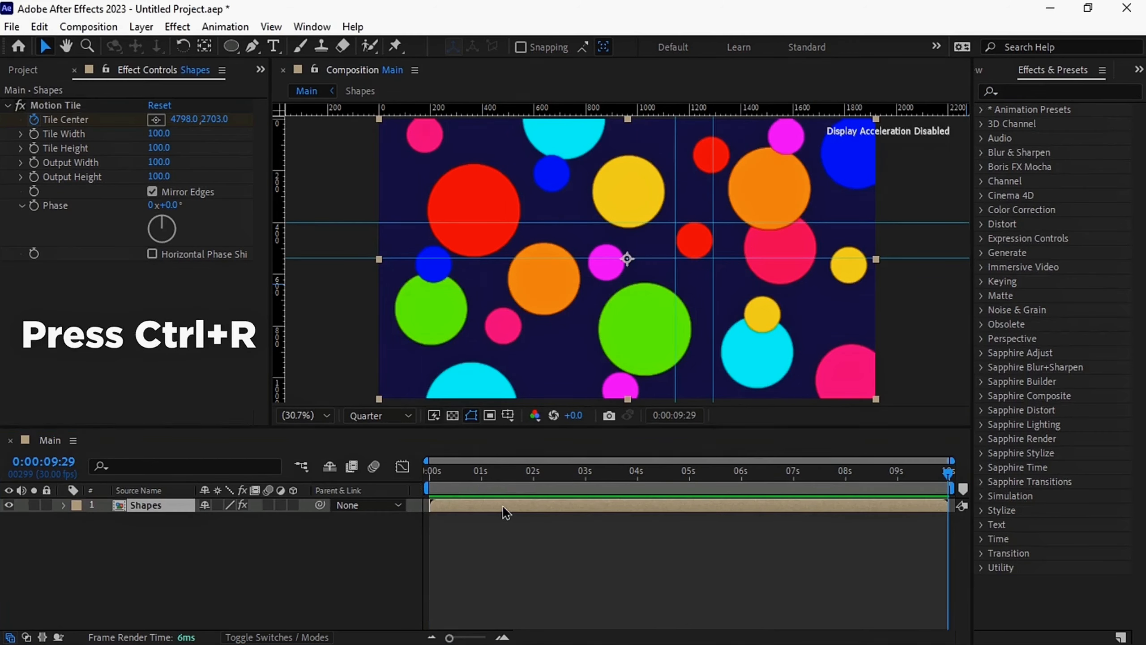
key("ctrl+r")
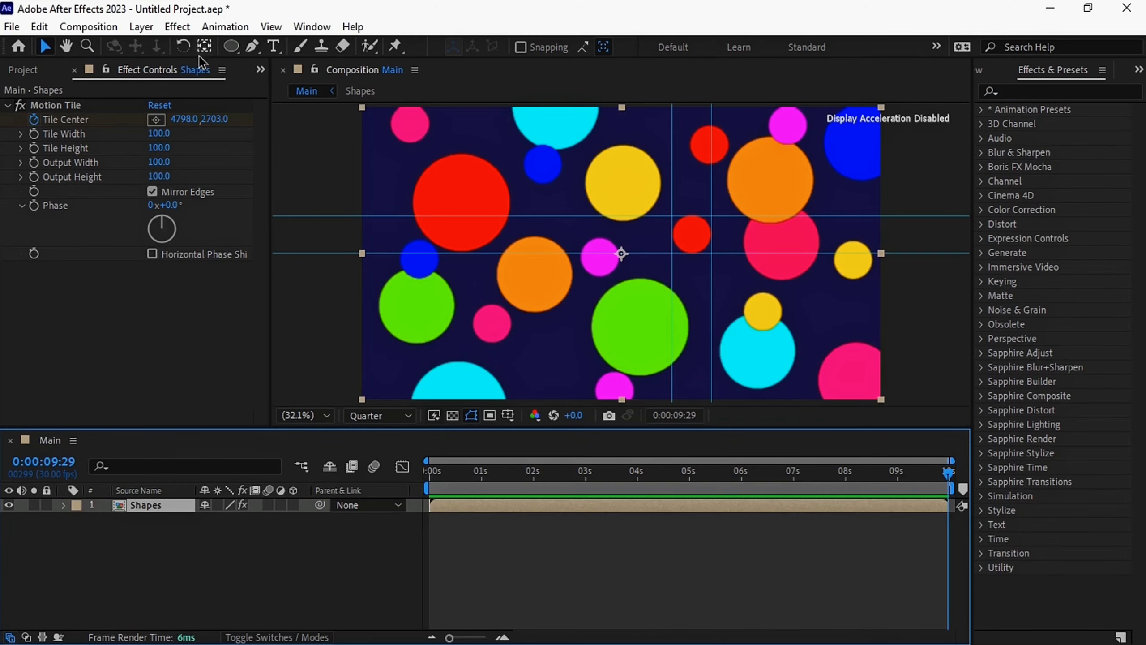
left_click(271, 26)
left_click(321, 261)
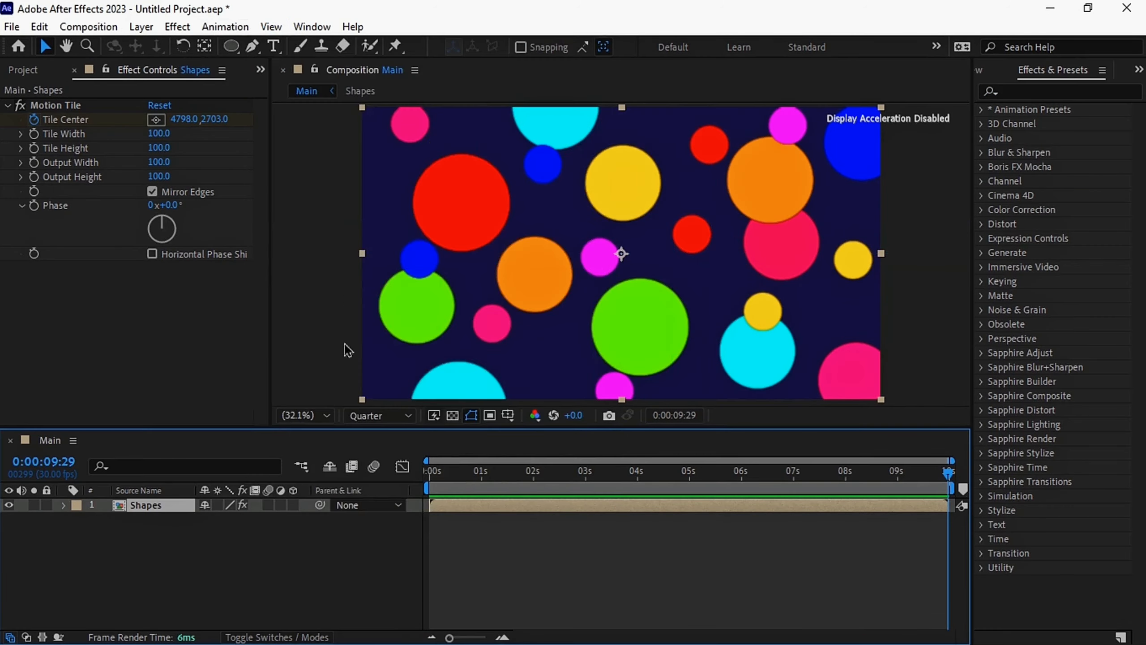
Pre-compose the Shapes layer as "Moving shapes" with all attributes moved into it, and return to the first frame
right_click(176, 505)
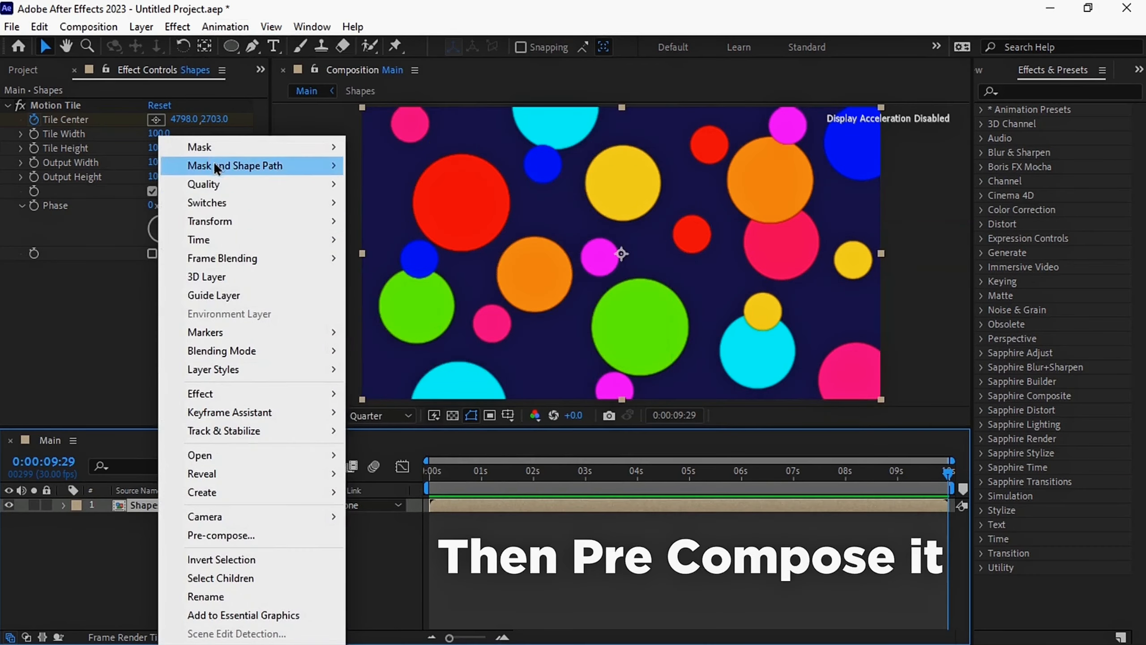
left_click(246, 536)
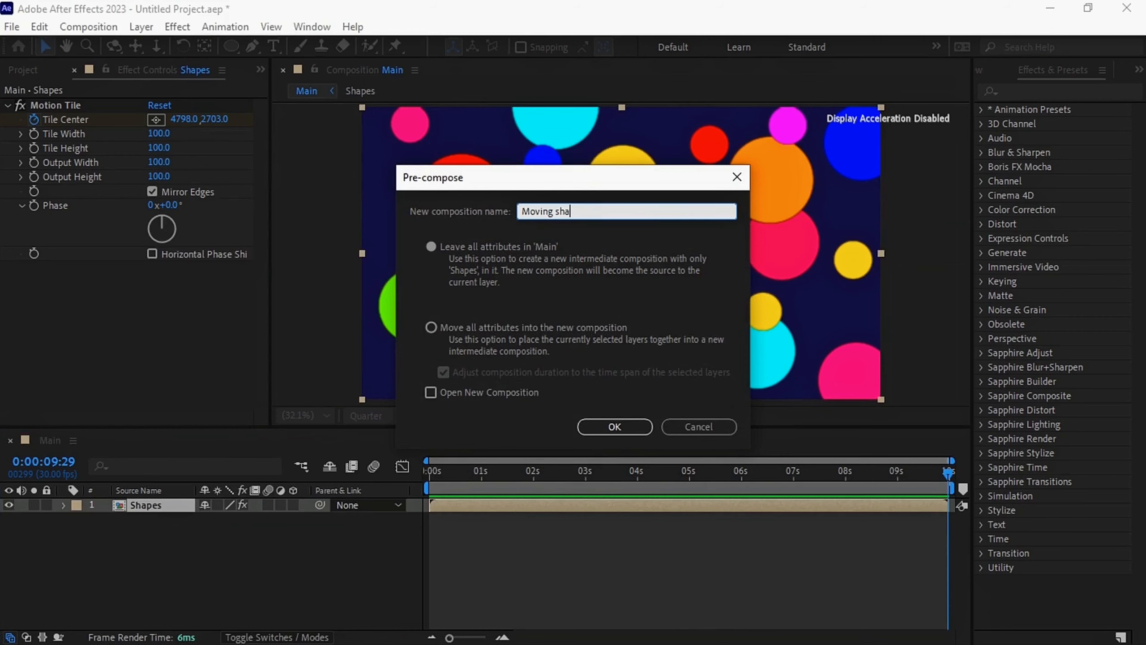
left_click(439, 329)
left_click(591, 428)
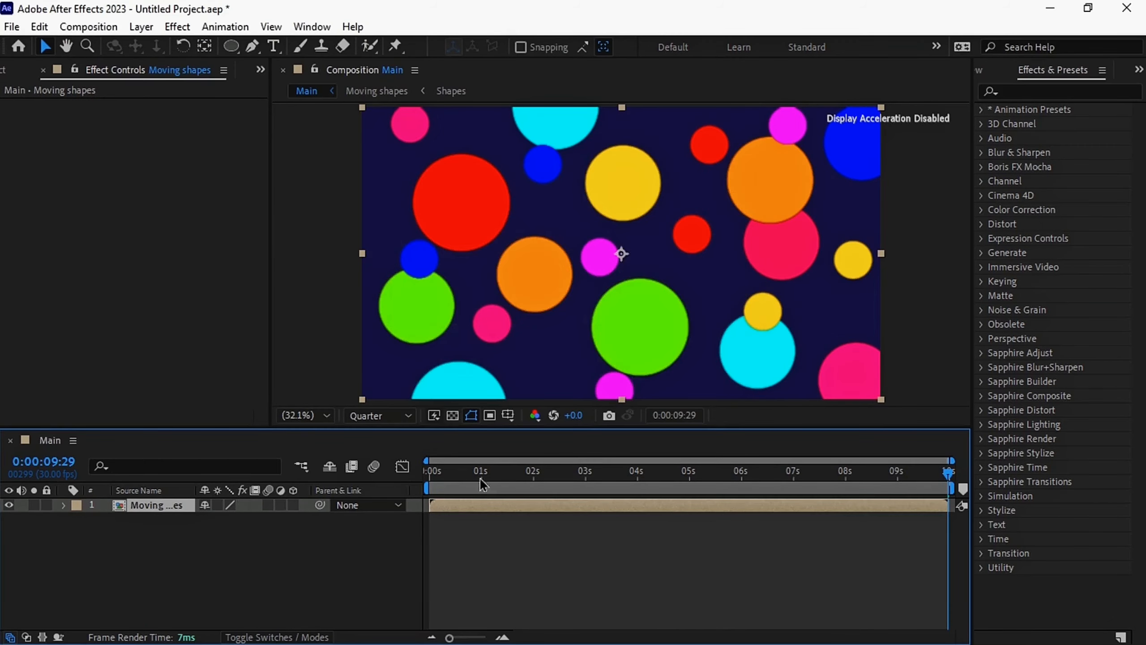
left_click(438, 481)
left_click(358, 555)
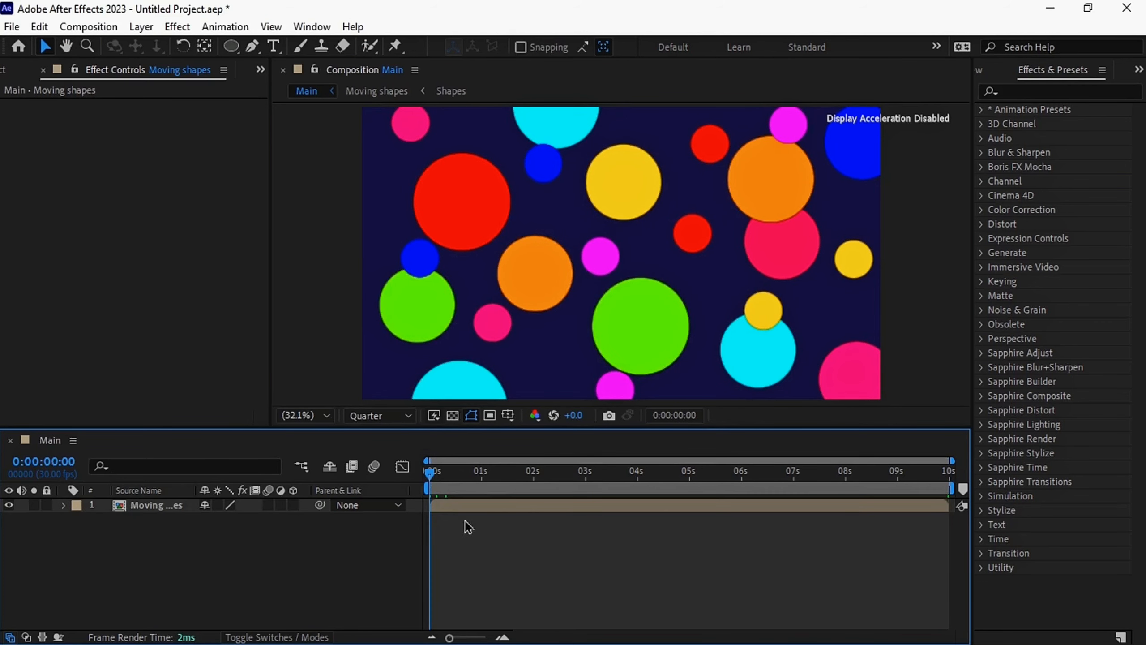
Find the CC RepeTile effect and apply it to the Moving shapes layer
left_click(1087, 92)
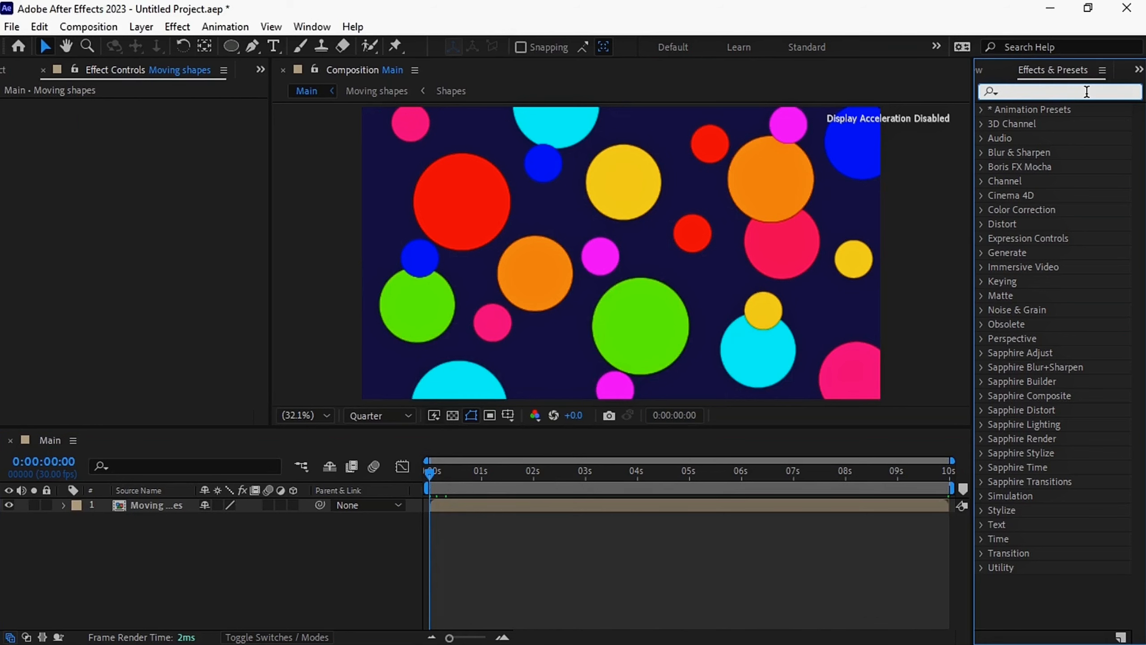
type("repe")
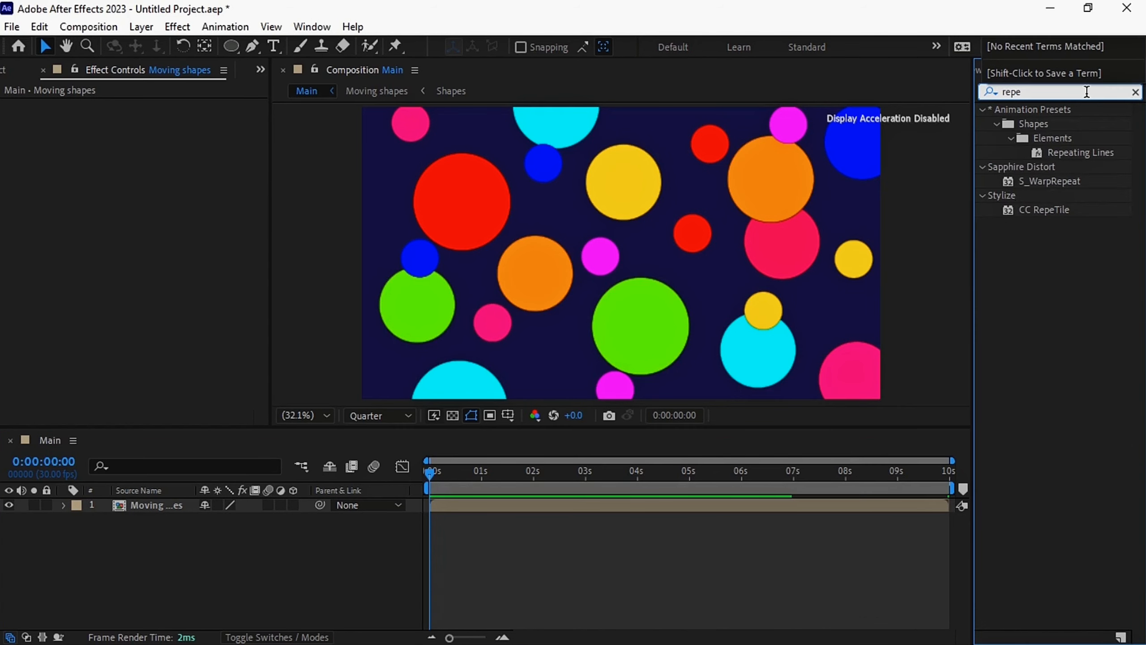
left_click_drag(1058, 220, 751, 510)
Set CC RepeTile's Expand Right, Expand Left, Expand Down and Expand Up to 1000 each
left_click(151, 121)
type("100")
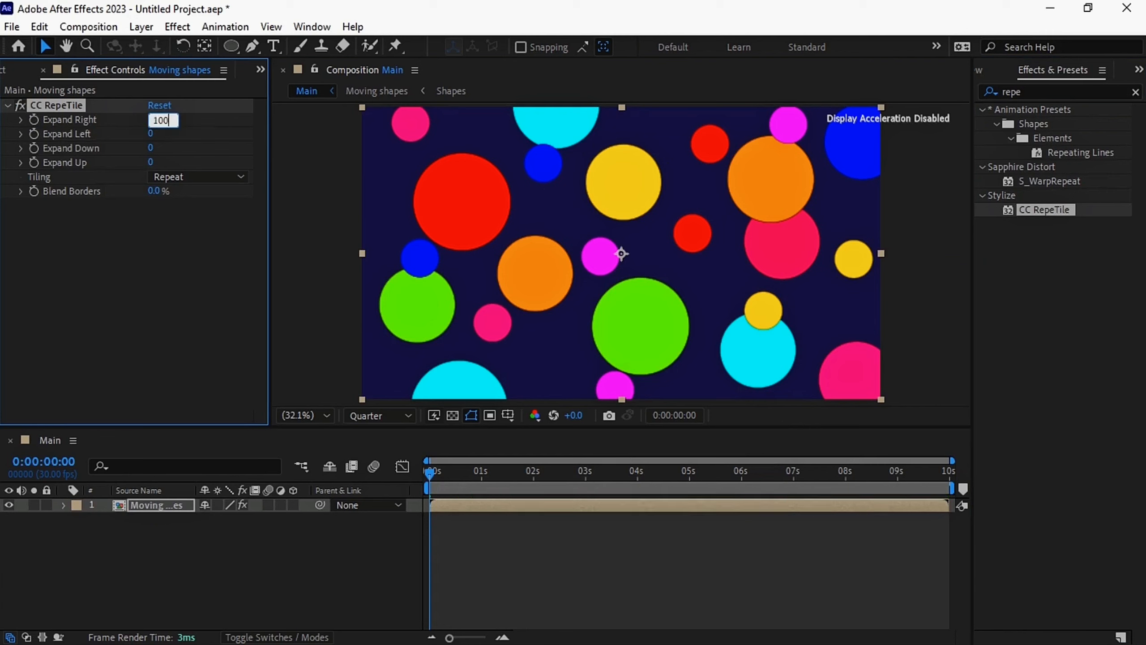
type("0")
left_click(152, 135)
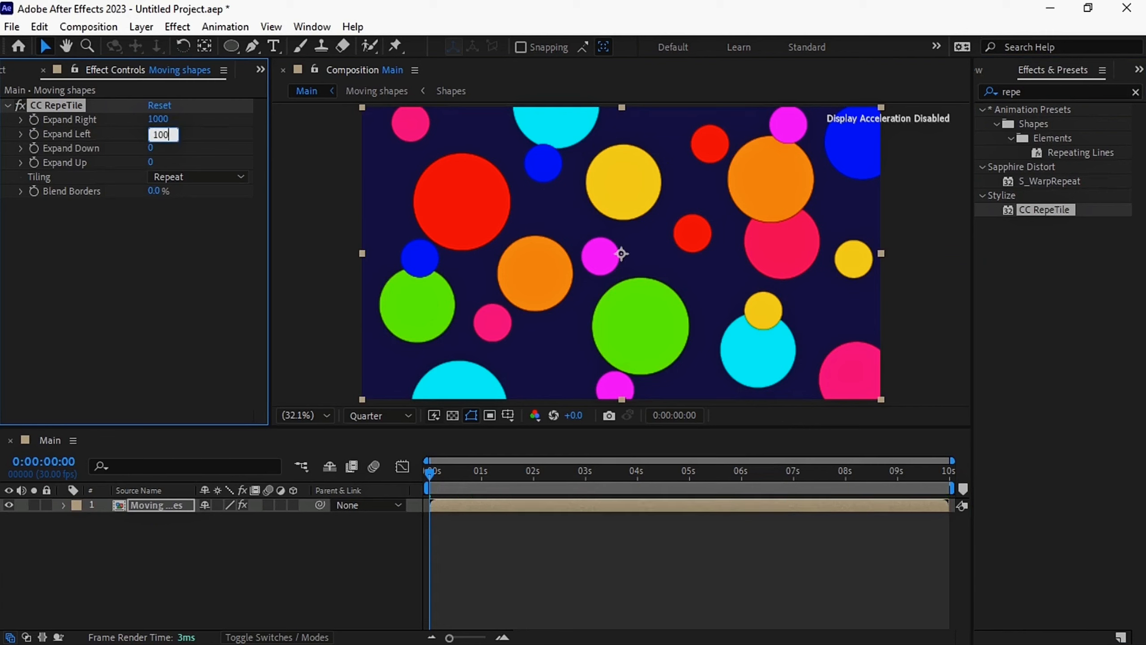
key("Tab")
type("1000")
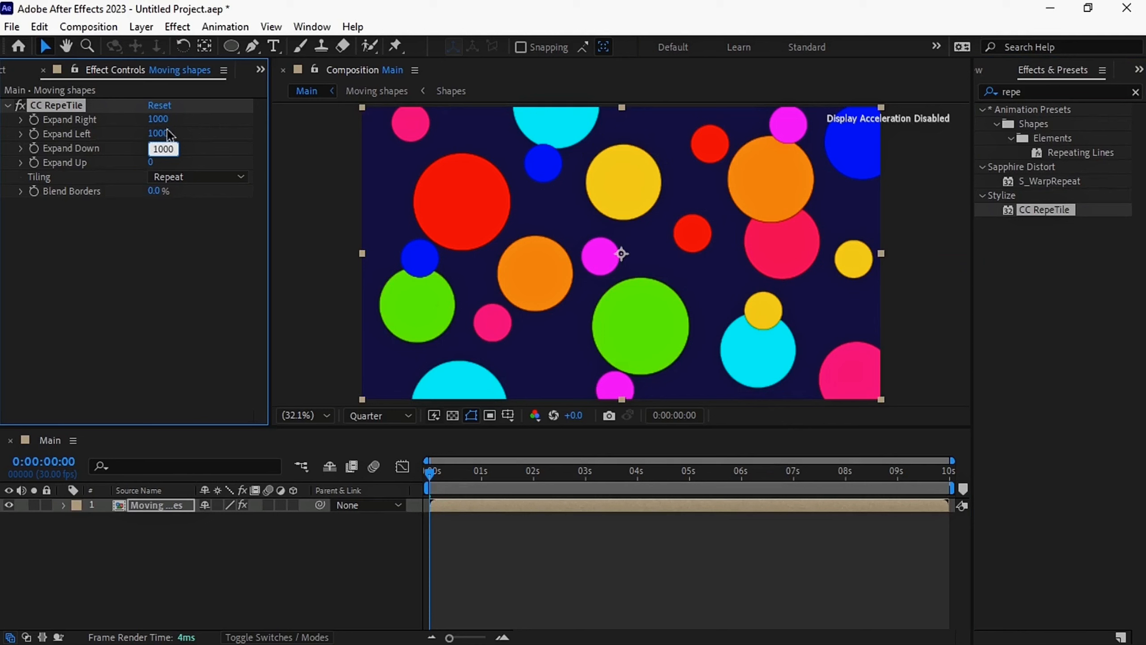
key("Tab")
type("1")
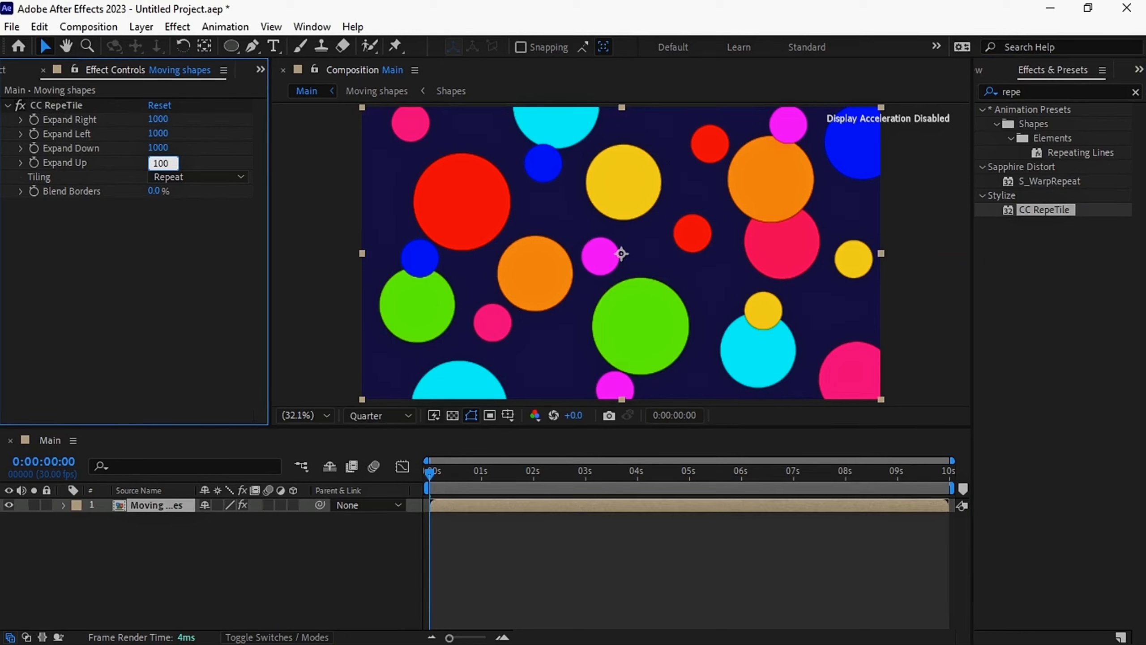
key("Return")
Apply Optics Compensation to the Moving shapes layer with Diagonal FOV Orientation and a Field Of View of 140
left_click(1136, 93)
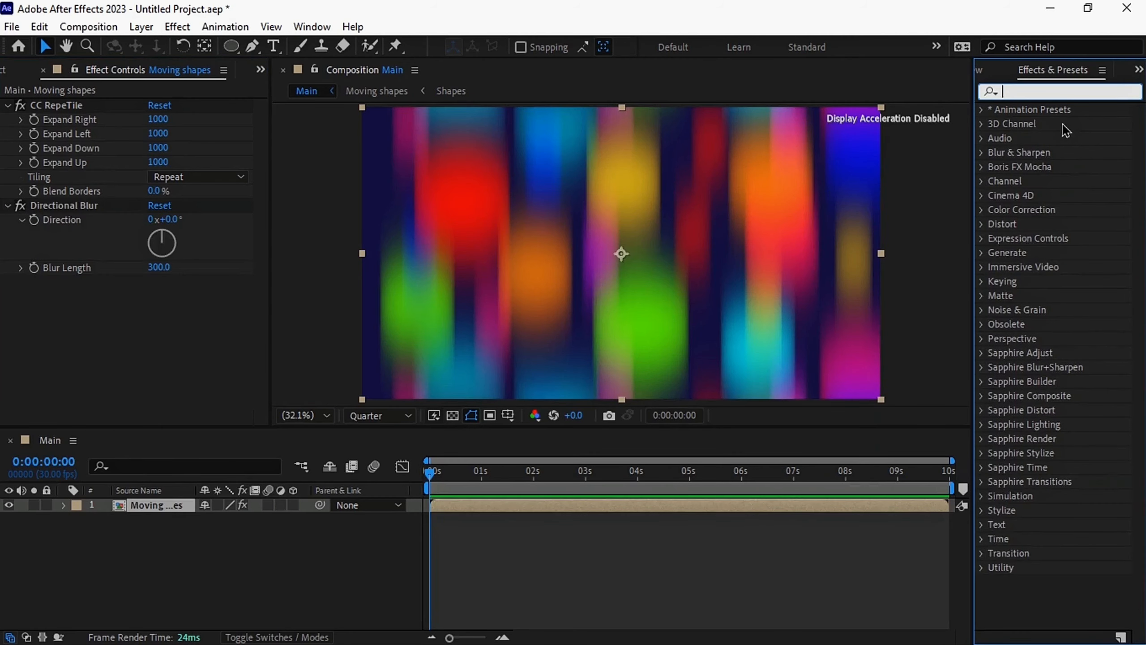
type("optics")
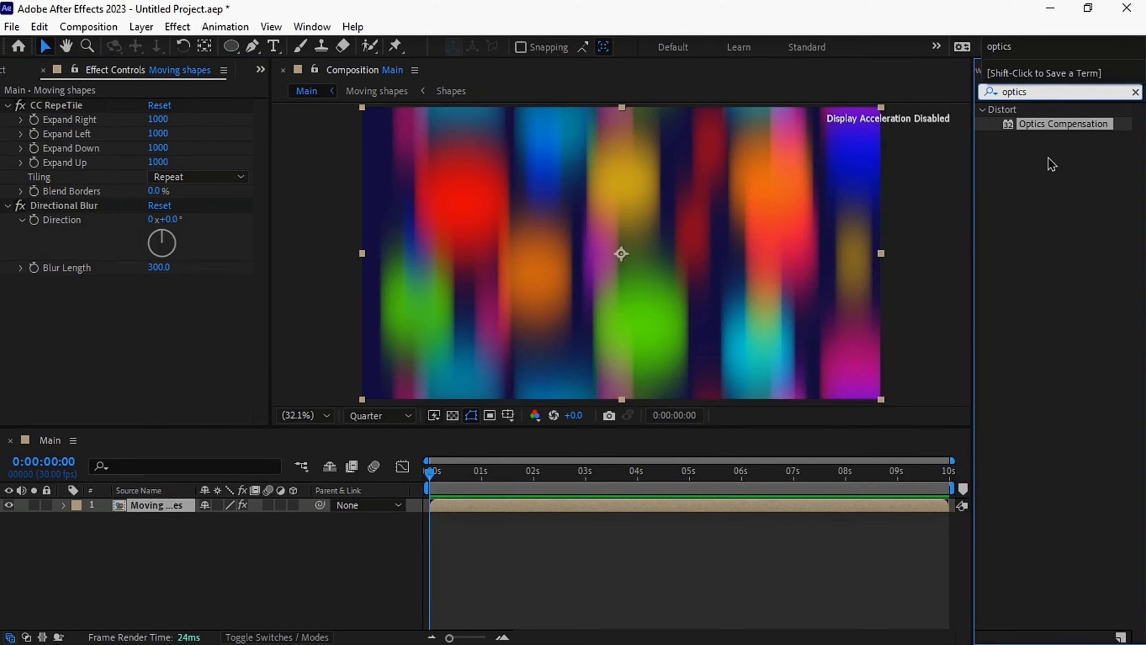
left_click_drag(1042, 127, 670, 508)
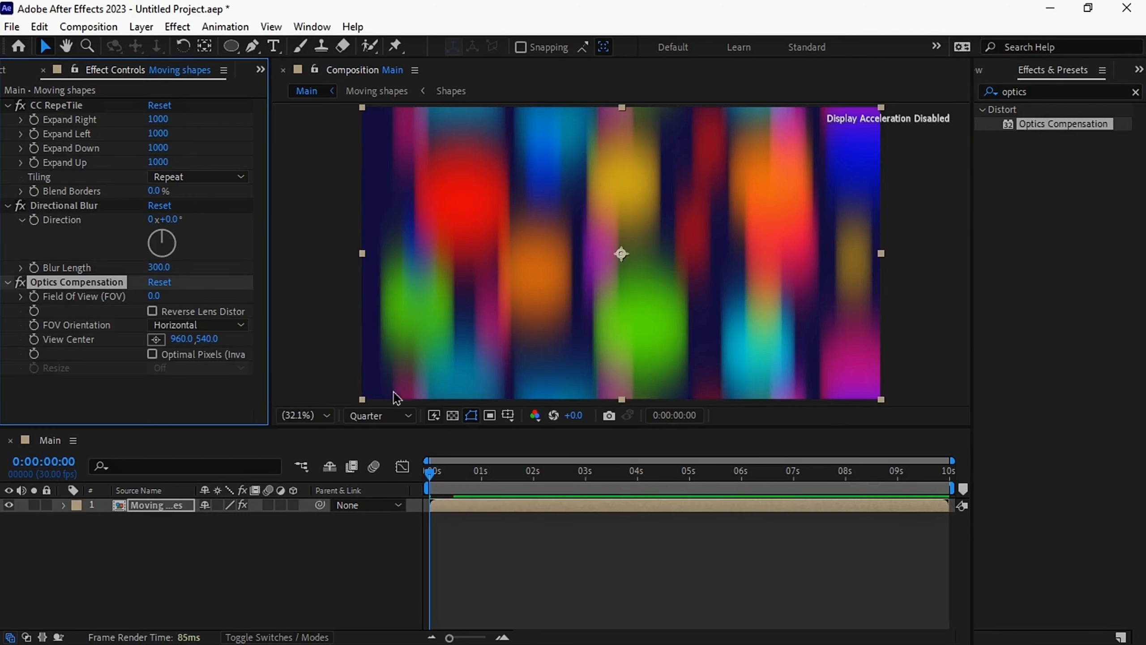
left_click(172, 324)
left_click(185, 380)
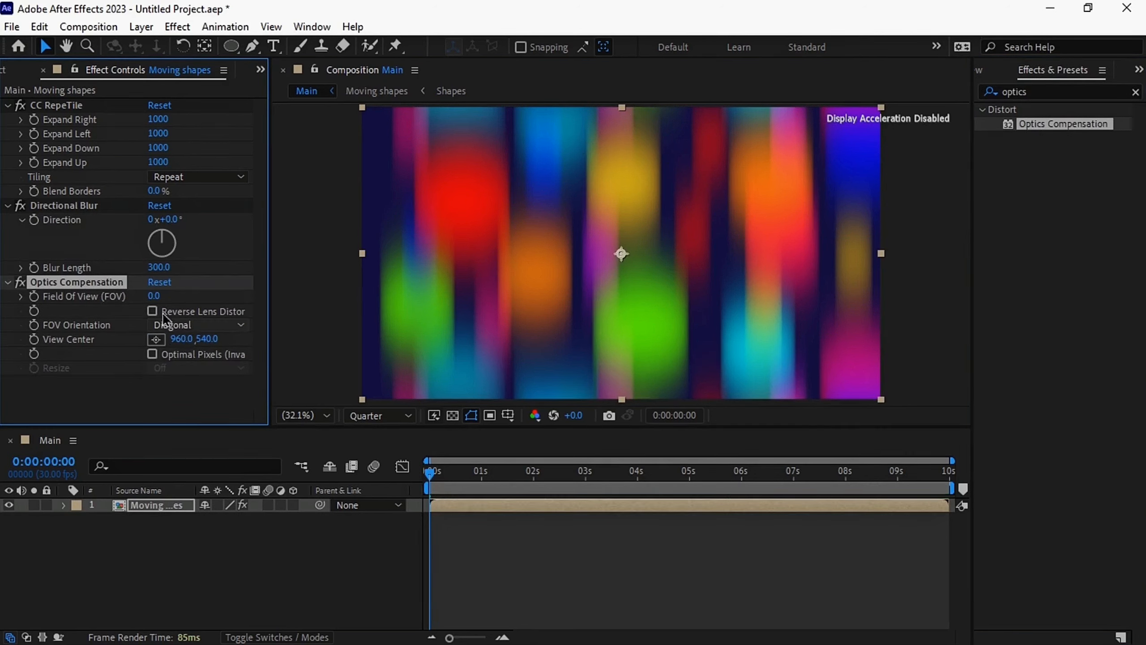
left_click(154, 296)
type("140")
key("Return")
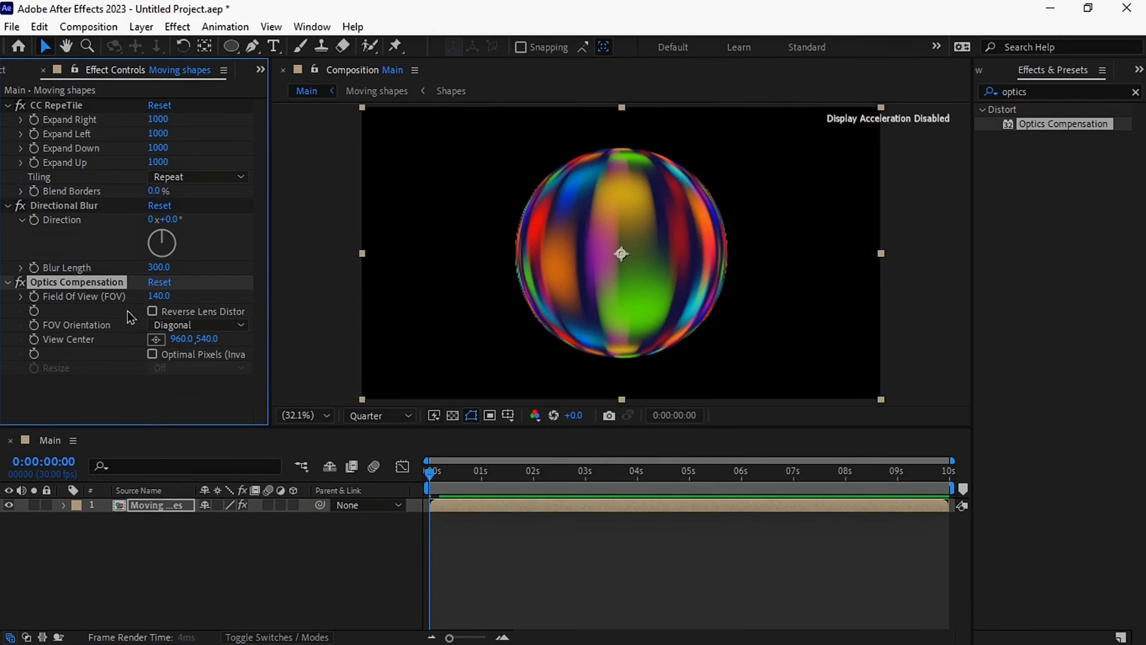
Find the Stylize Glow effect and apply it to the Moving shapes layer
left_click(1135, 92)
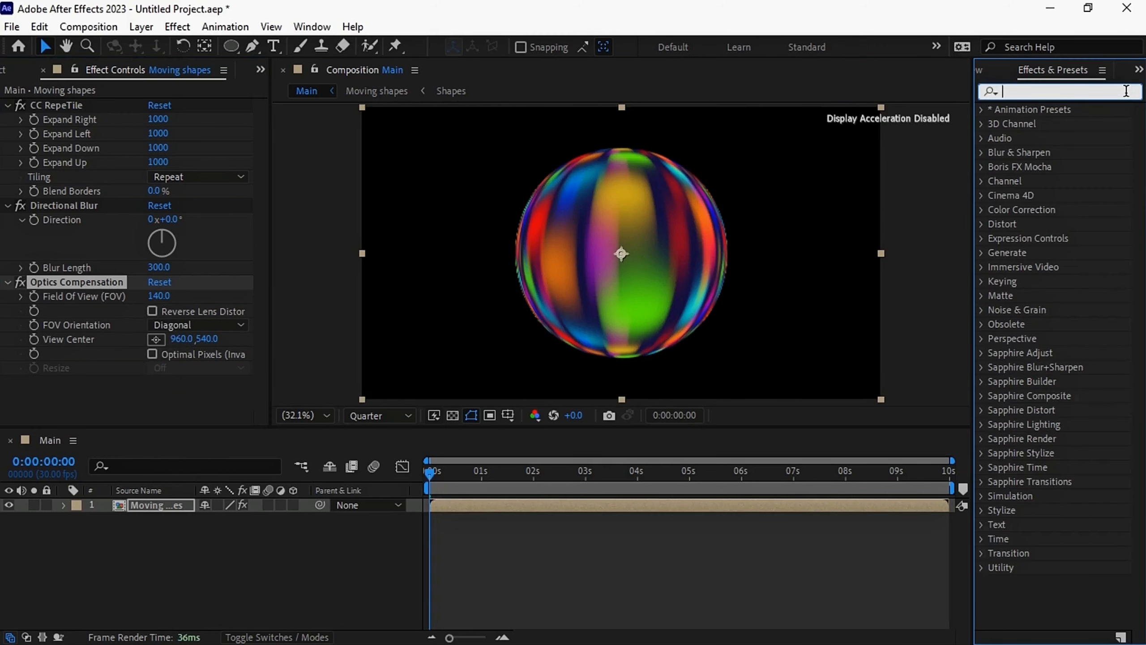
type("glow")
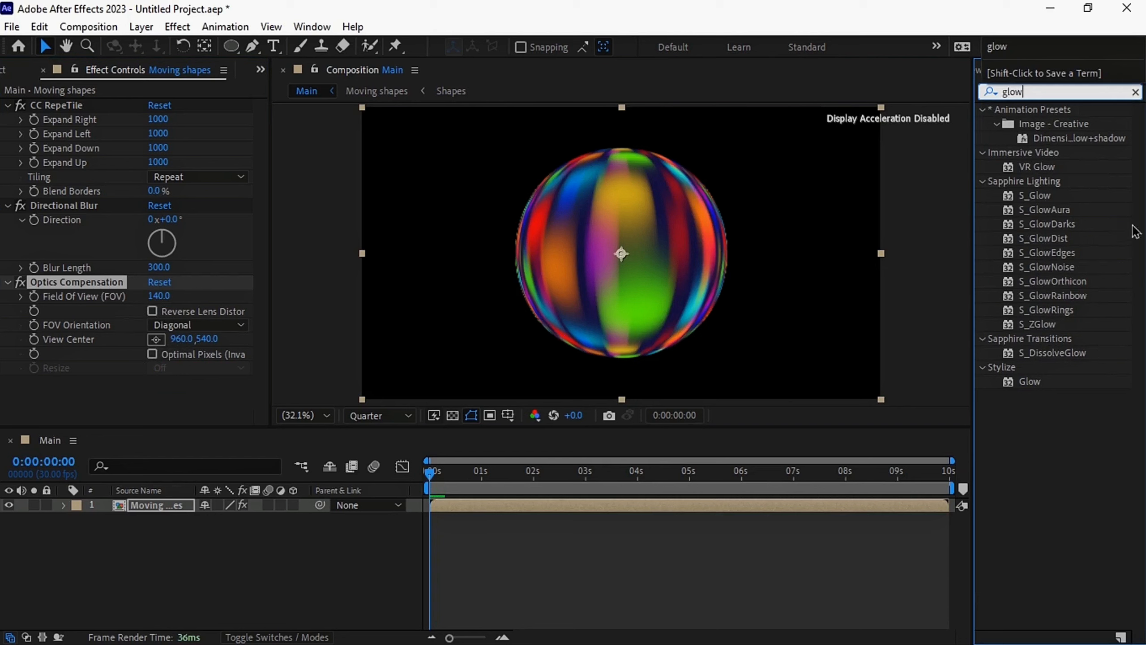
left_click_drag(1034, 384, 632, 506)
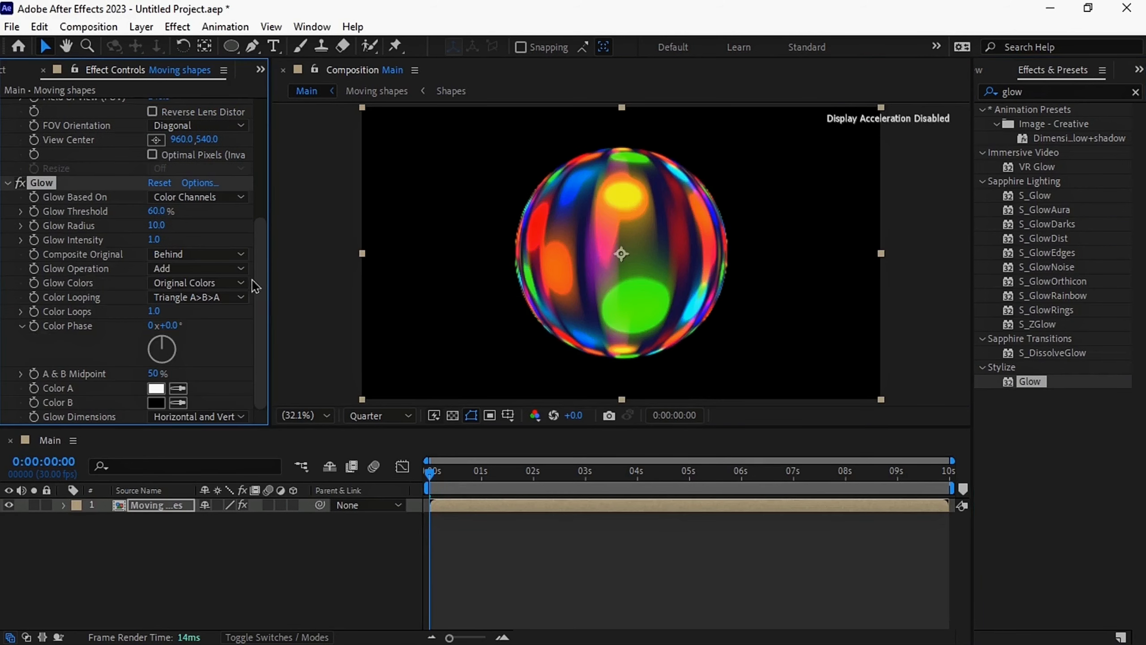
Set the Glow's Threshold to 40%, Radius to 300 and Intensity to 0.5, and base it on the Alpha Channel
left_click(162, 211)
type("4")
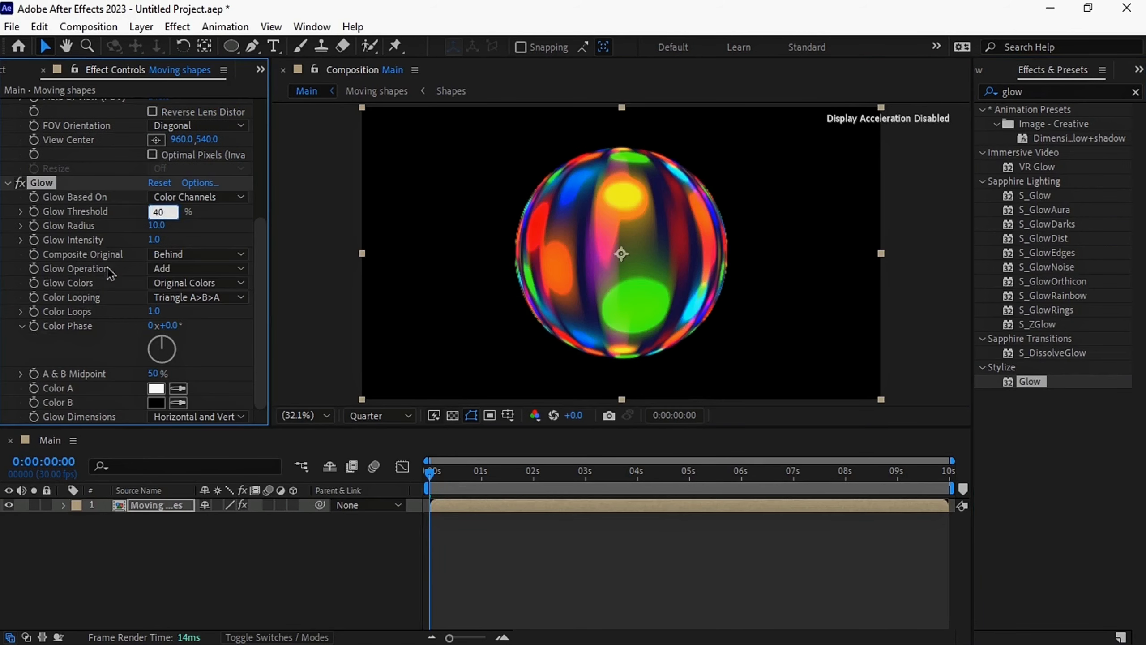
type("0")
left_click(156, 225)
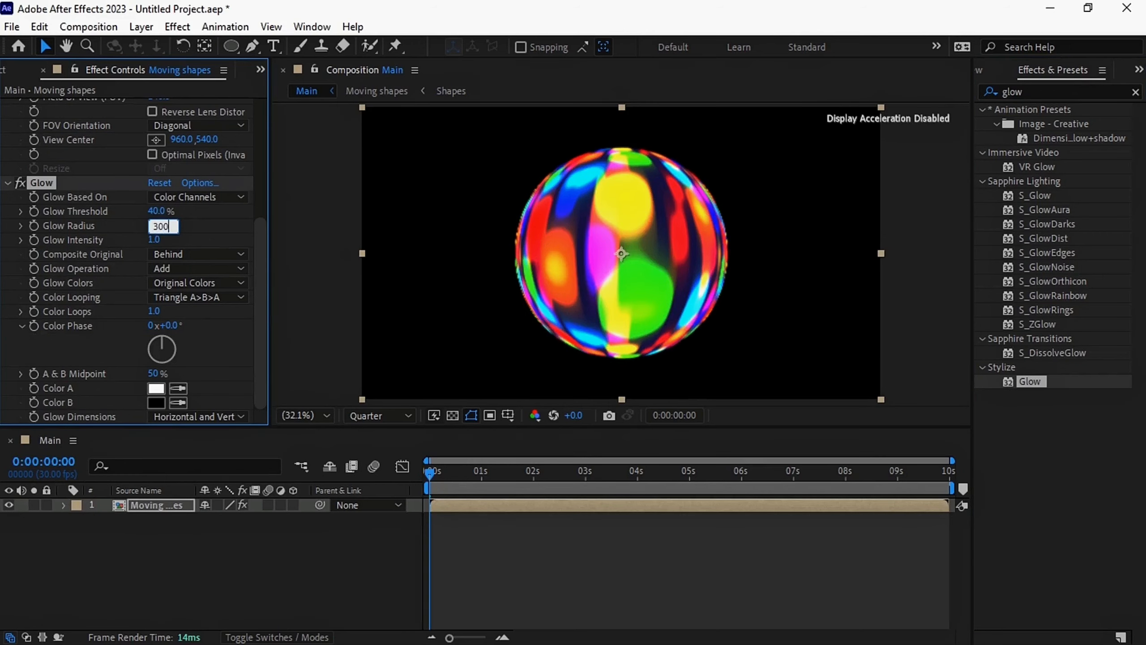
left_click(158, 238)
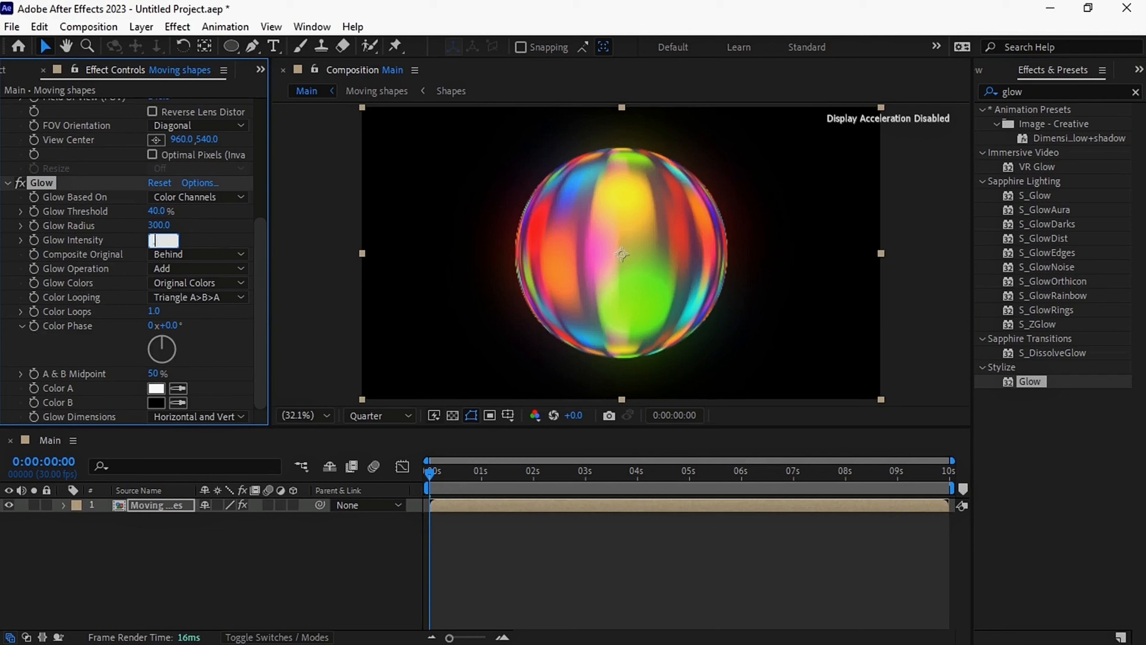
type("0.5")
key("Return")
left_click(199, 197)
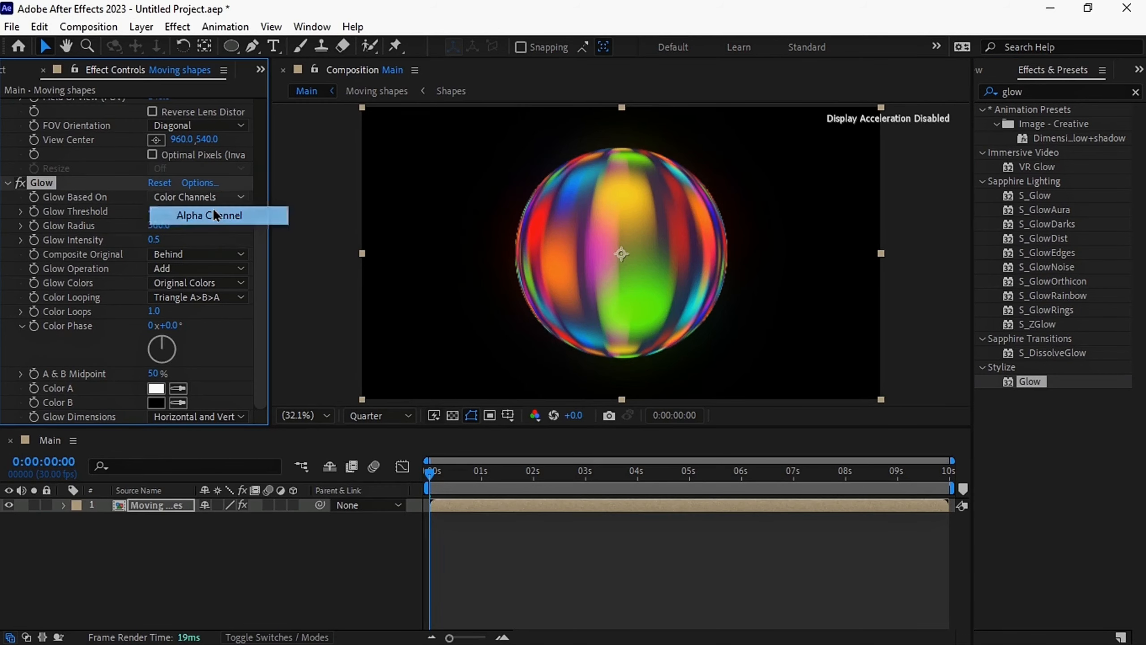
left_click(293, 216)
Preview the glowing sphere's animation, shortening the work area to end between 5 and 6 seconds
left_click(308, 558)
key("space")
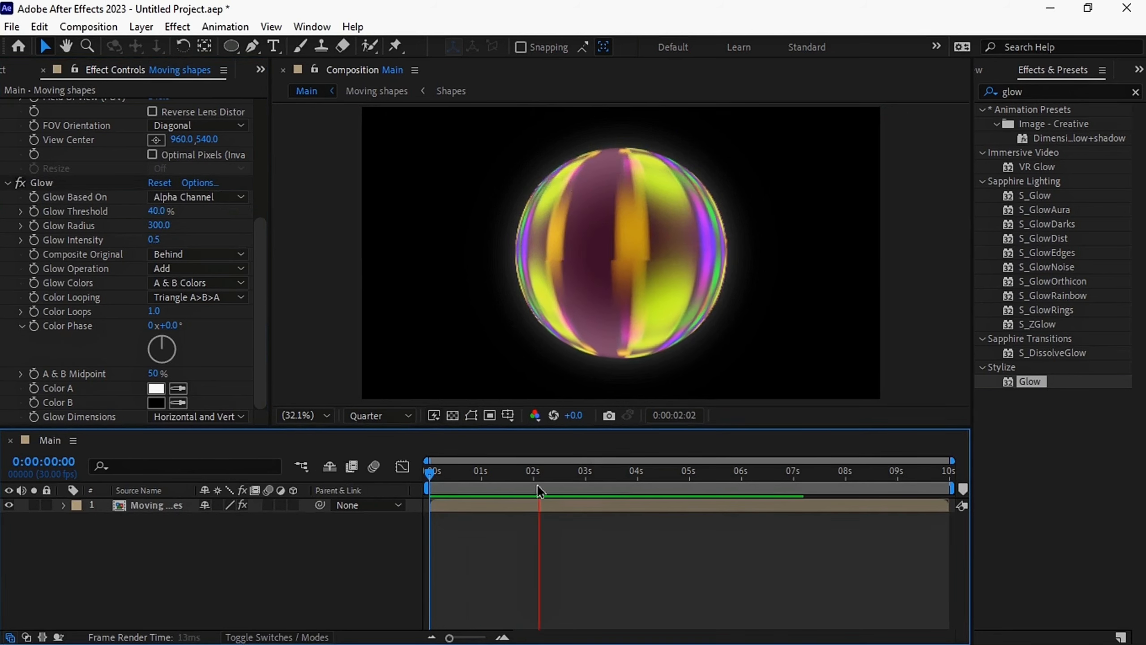
left_click_drag(934, 484, 723, 488)
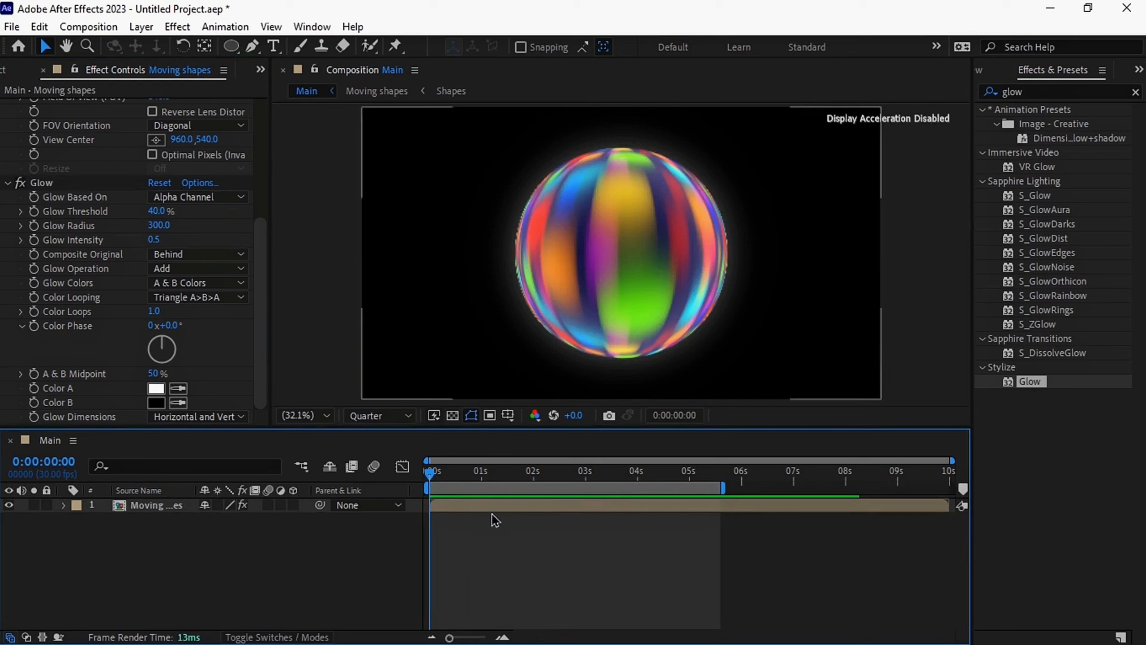
key("space")
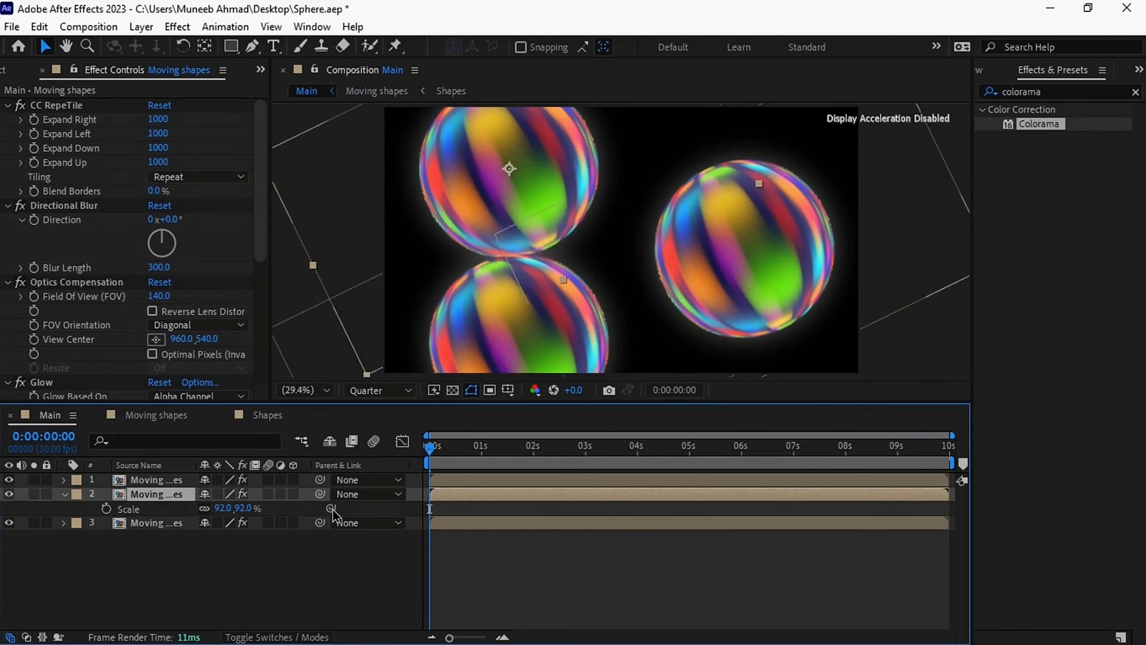
Reveal the Scale of the first sphere layer and the Rotation of the second
left_click(156, 480)
key("s")
left_click(156, 508)
key("r")
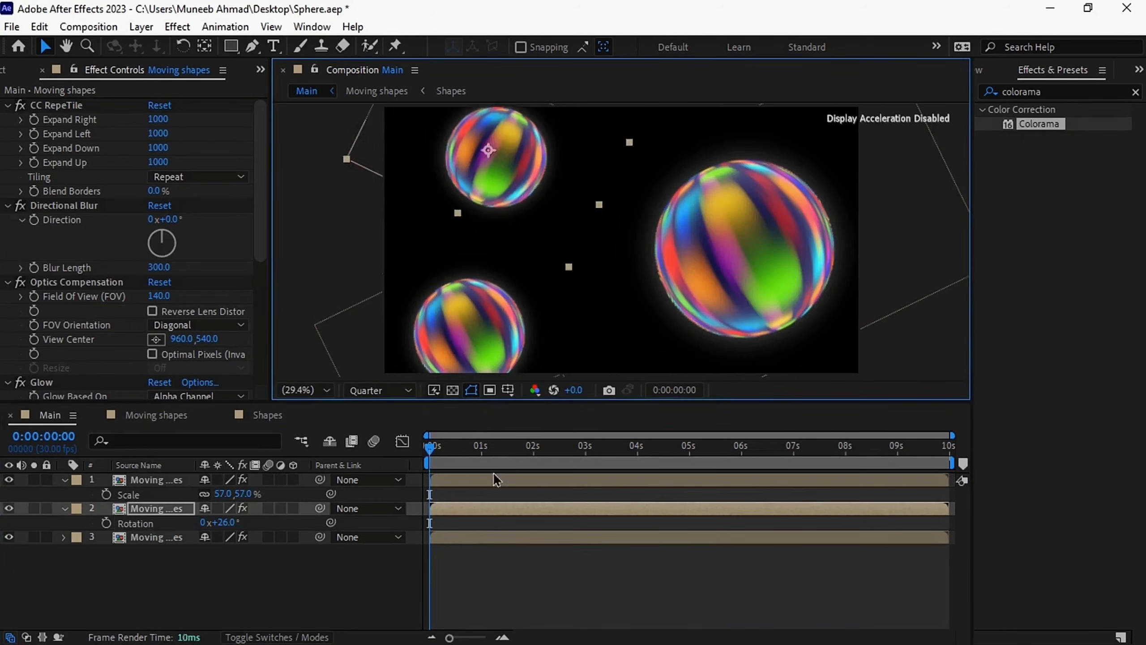
Move the playhead to 0:00:01:09 and collapse the sphere layers' properties and effects
left_click(498, 447)
left_click(156, 480)
key("r")
key("ctrl+s")
left_click(64, 508)
left_click(156, 480)
key("ctrl+a")
left_click(7, 105)
left_click(63, 508)
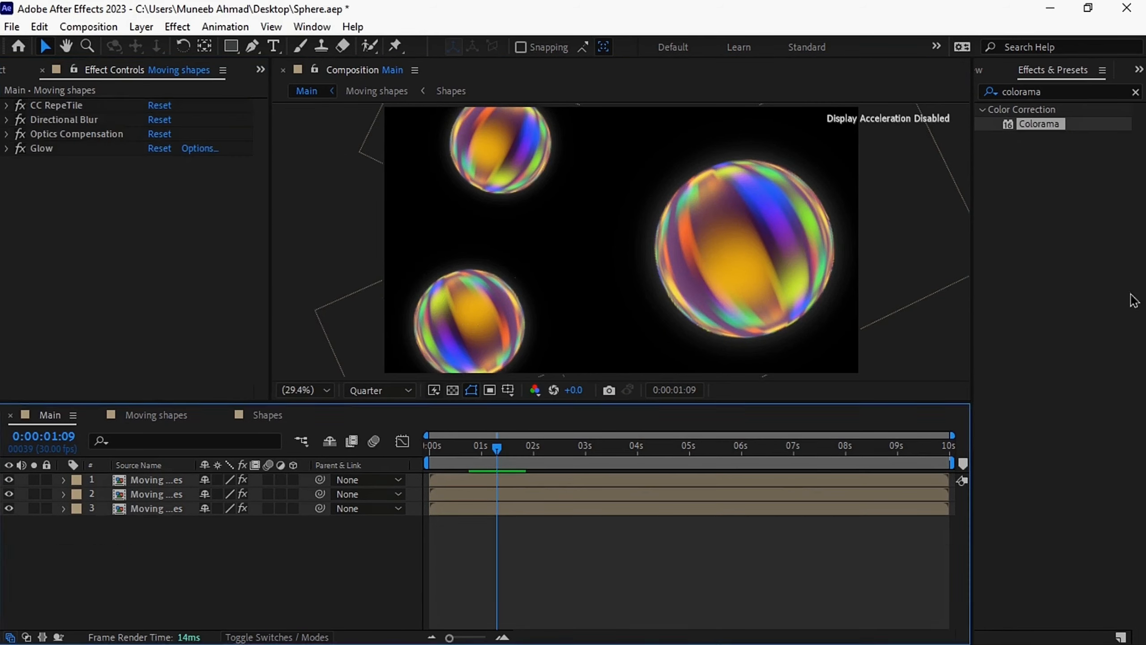
Apply Colorama above the other effects on the second sphere layer and set its Output Cycle palette to Deep Ocean
left_click_drag(1039, 123, 149, 107)
left_click(157, 494)
key("ctrl+a")
left_click_drag(1039, 124, 54, 107)
left_click(21, 134)
left_click(198, 148)
left_click(242, 147)
left_click(199, 148)
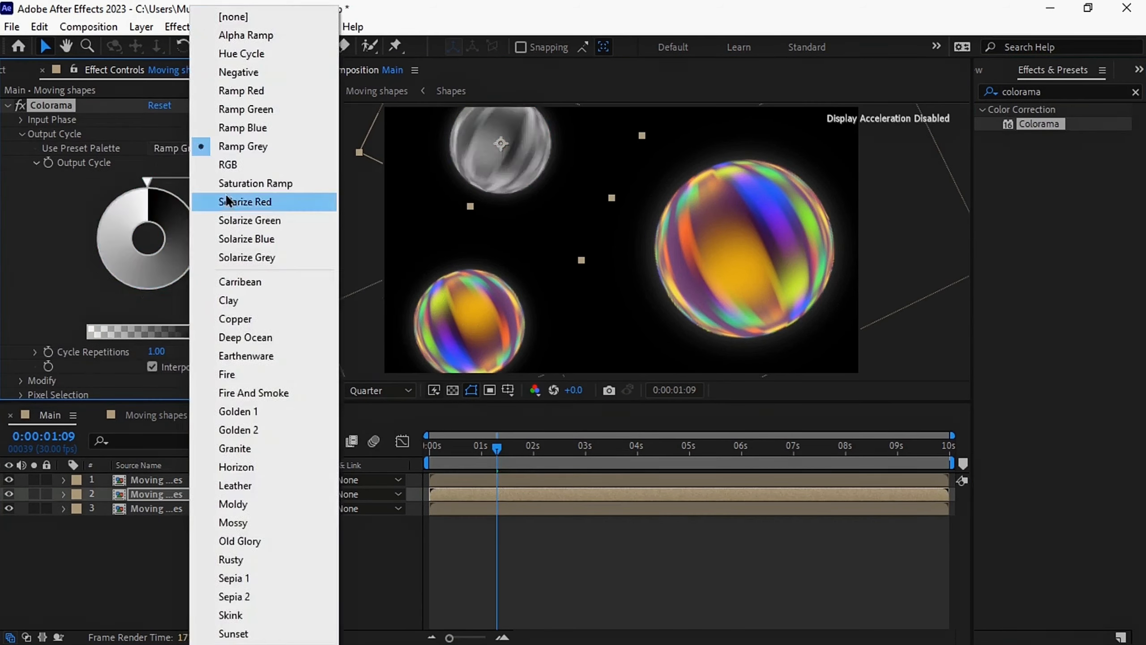
left_click(255, 338)
Apply Colorama to the first sphere layer and place it above that layer's other effects
left_click_drag(1039, 124, 156, 480)
left_click_drag(50, 212, 53, 107)
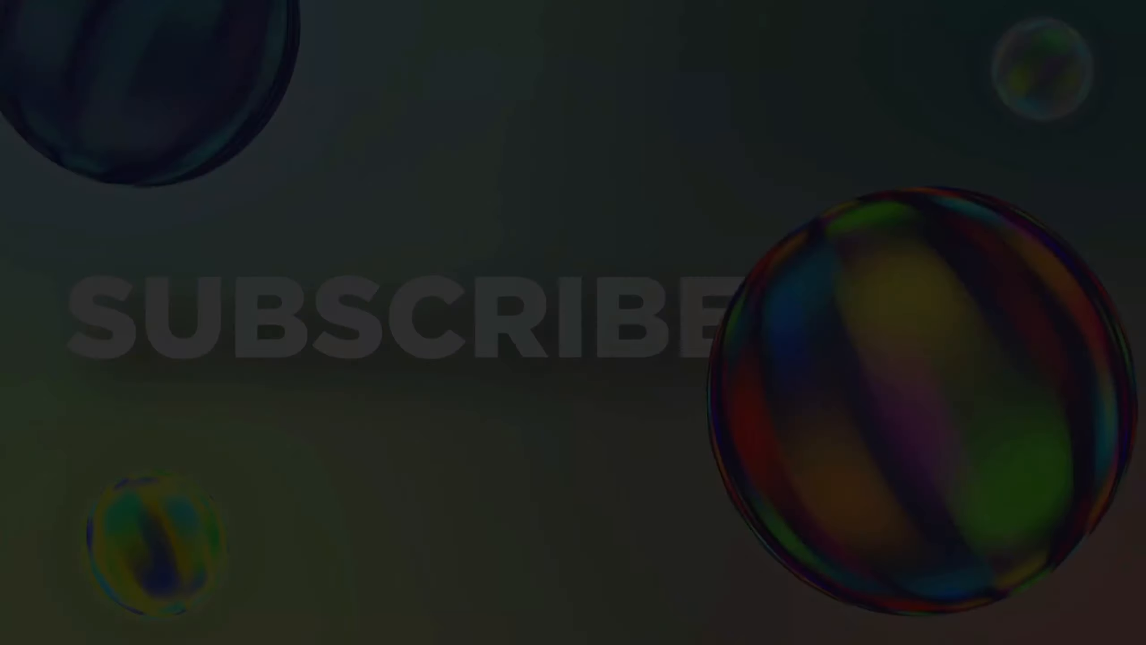